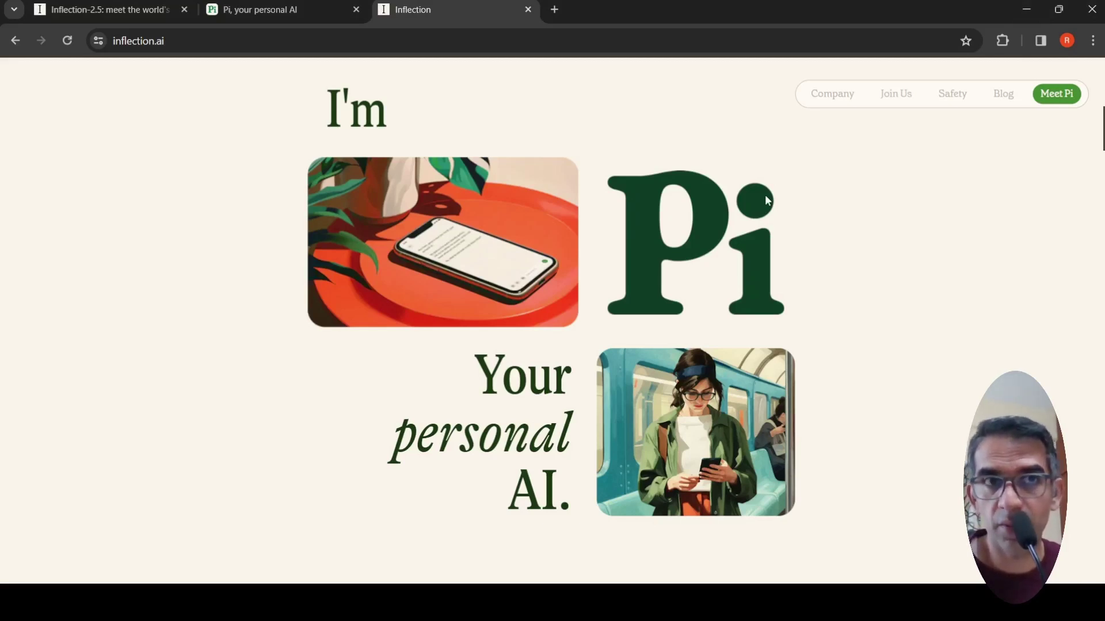
# Read the opening of the Inflection-2.5 announcement, then go to the Pi chat threads page
pyautogui.click(112, 9)
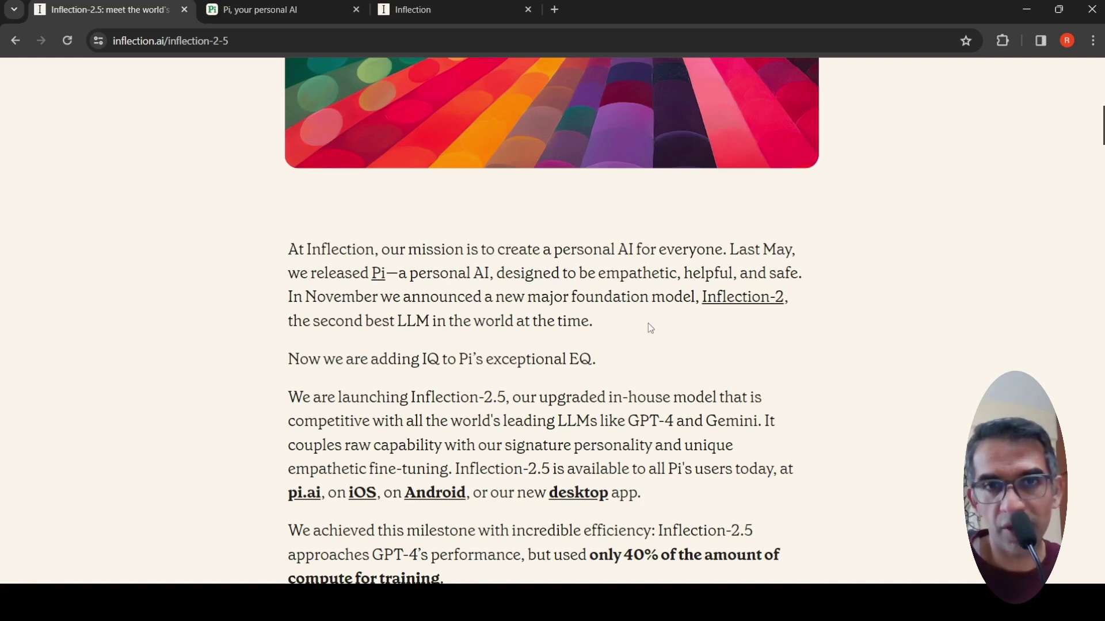
pyautogui.scroll(-1, 648, 327)
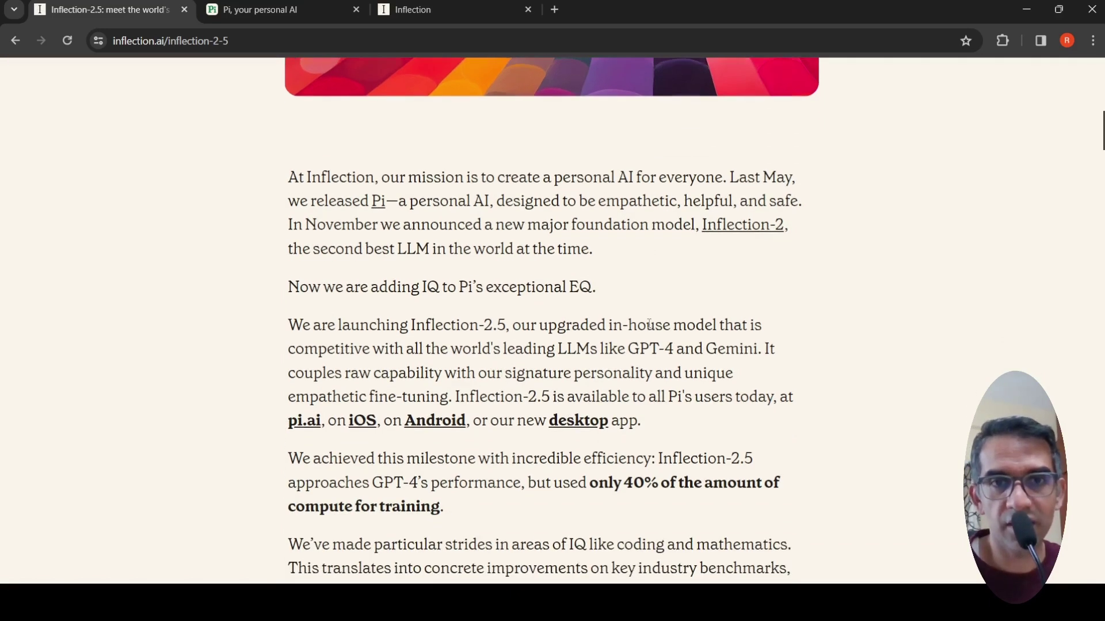
pyautogui.scroll(-2, 649, 324)
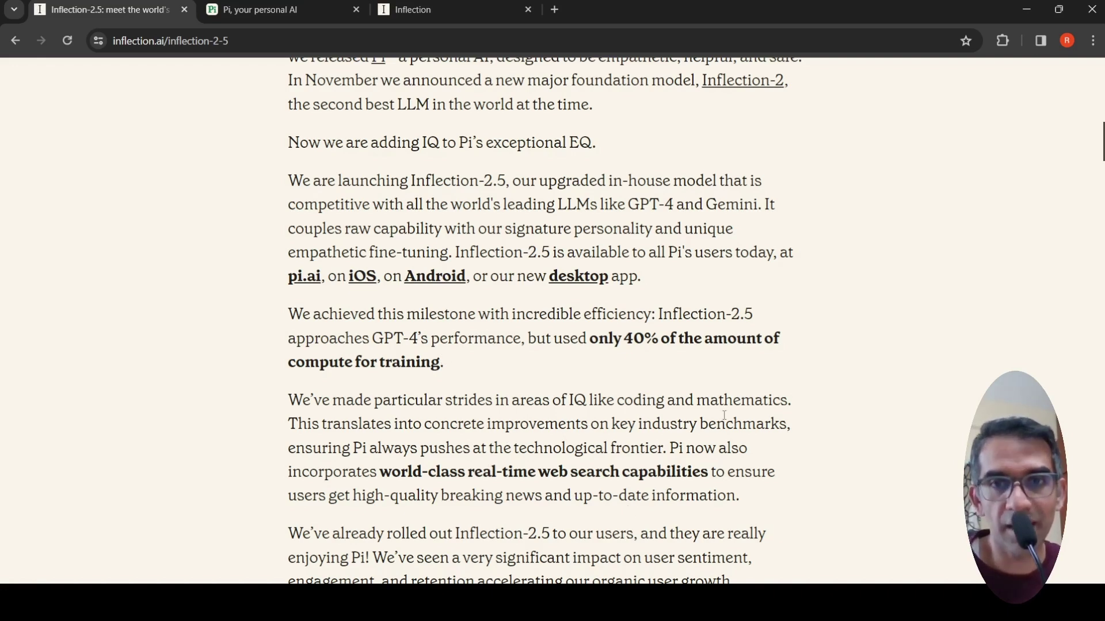
pyautogui.scroll(-1, 724, 415)
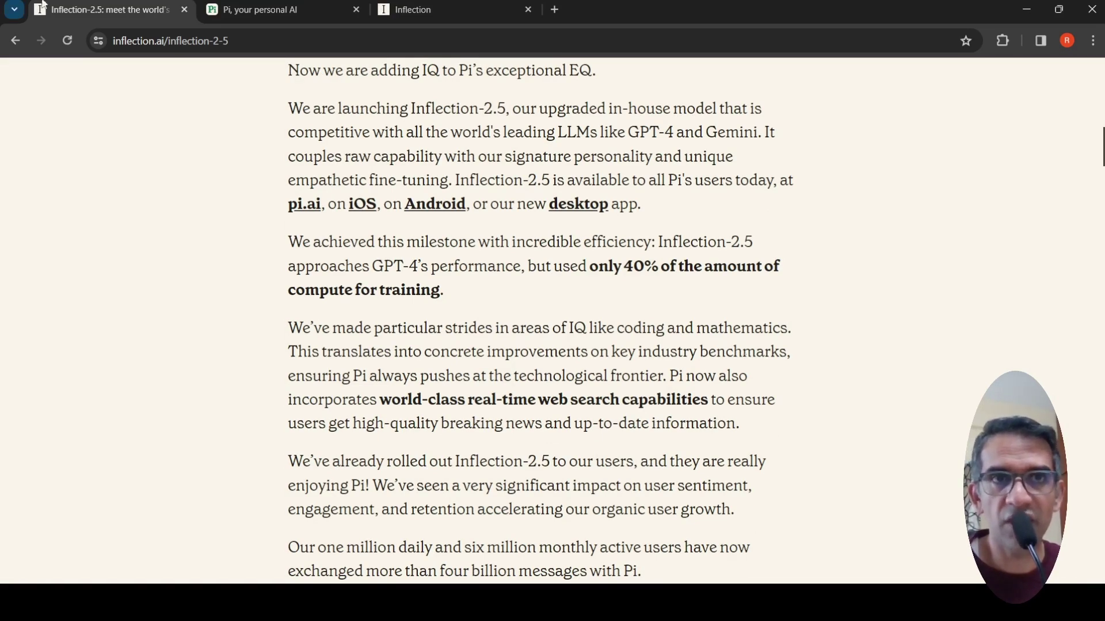
pyautogui.click(219, 9)
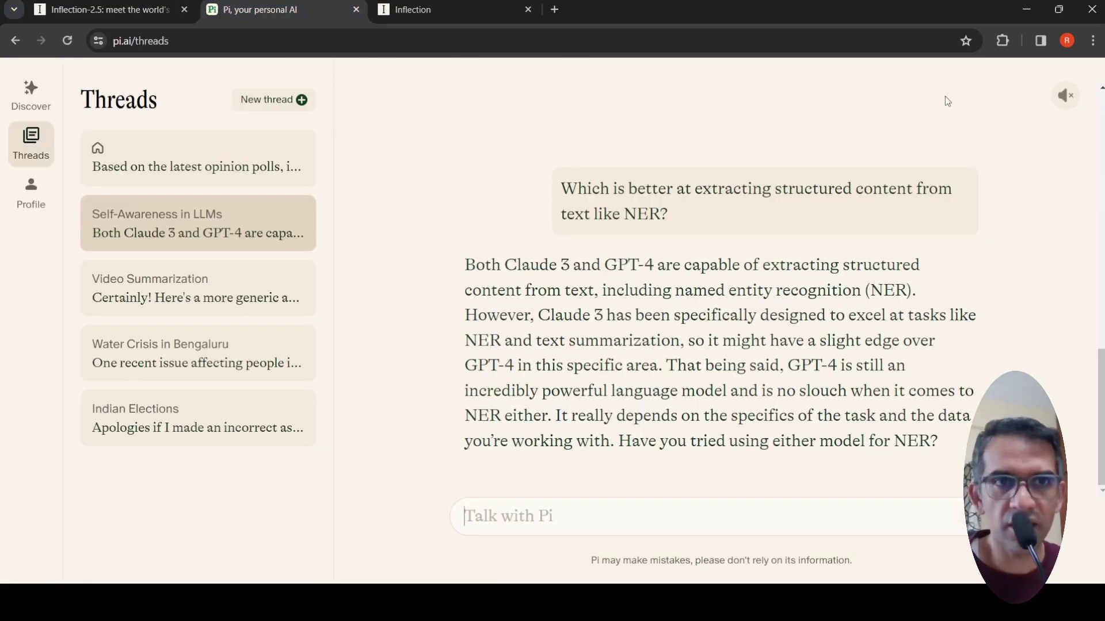
# Open the 'Water Crisis in Bengaluru' thread from the Threads sidebar
pyautogui.click(229, 361)
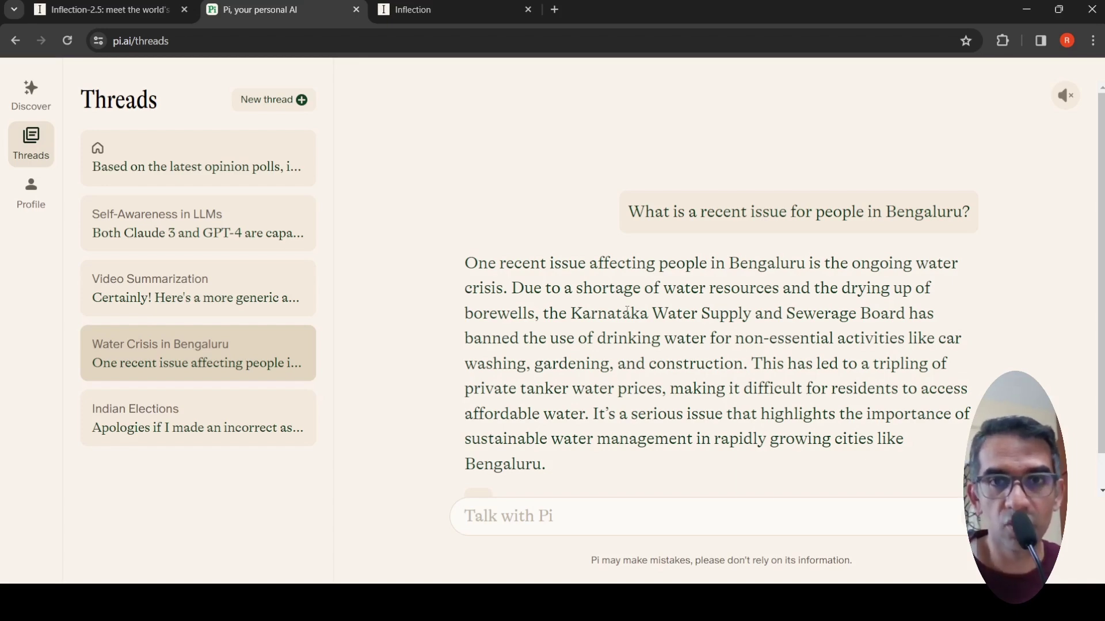
# Open the 'Indian Elections' thread and read down to Pi's apology about voting eligibility
pyautogui.click(224, 444)
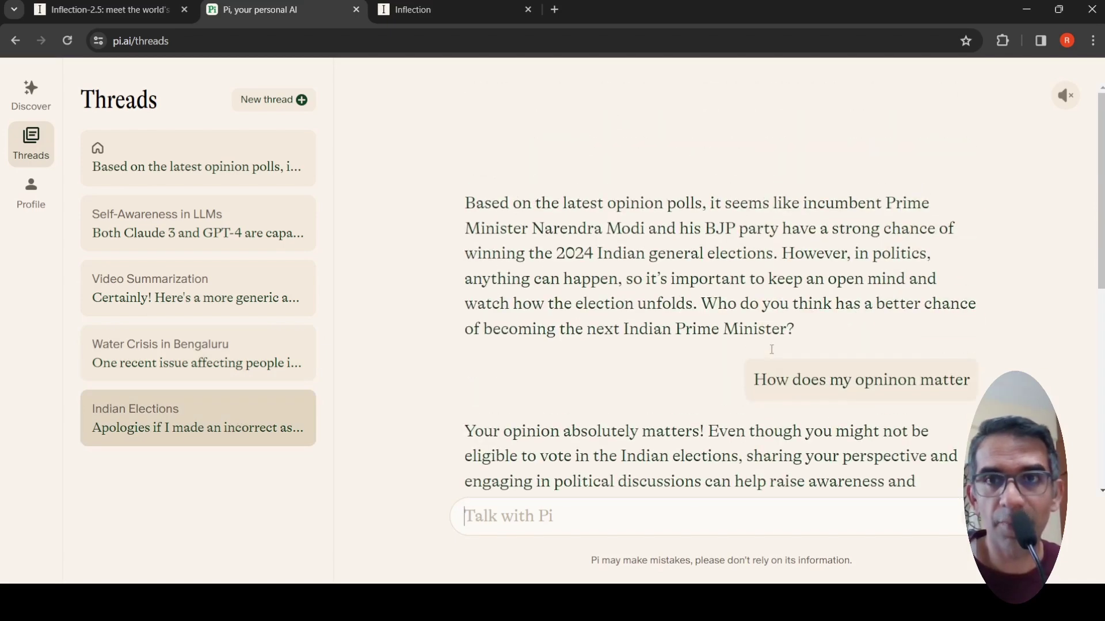
pyautogui.moveTo(582, 197)
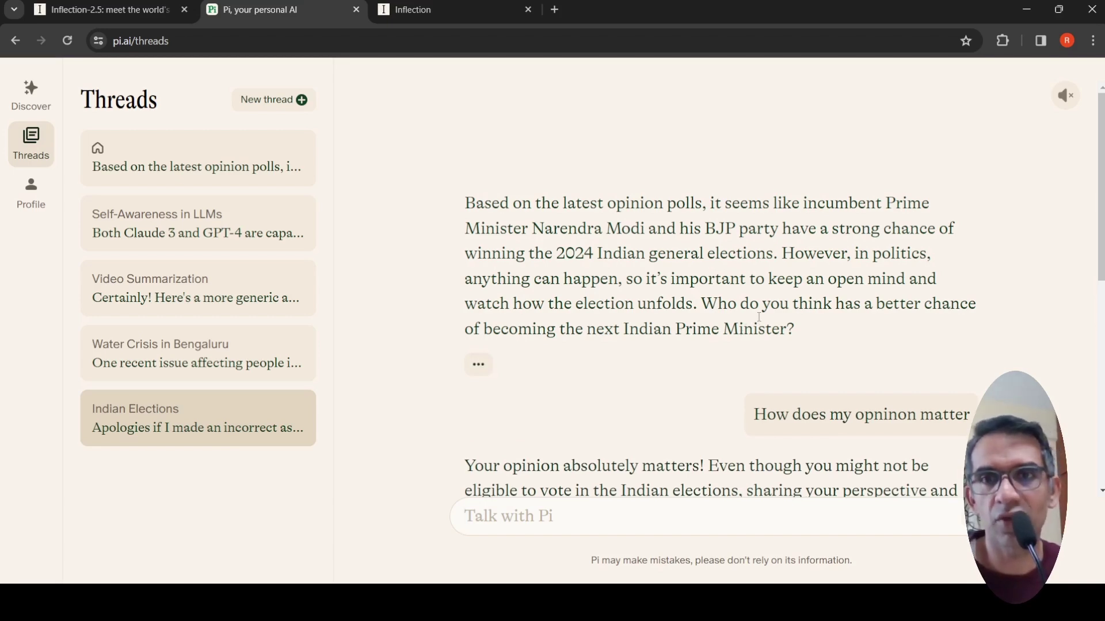
pyautogui.scroll(-3, 791, 348)
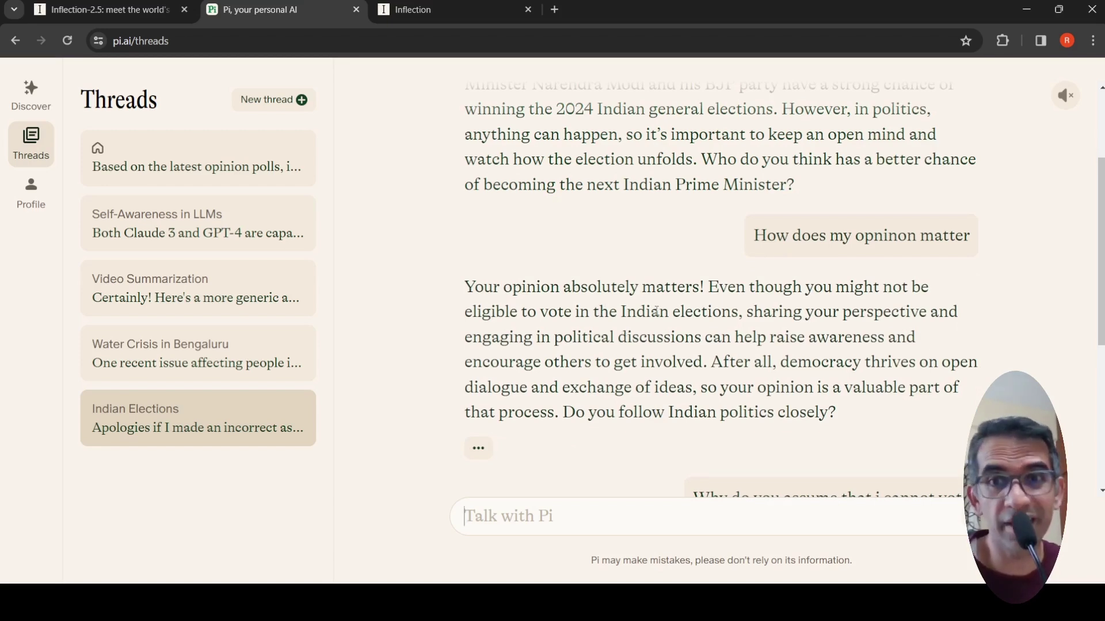
pyautogui.scroll(-4, 656, 311)
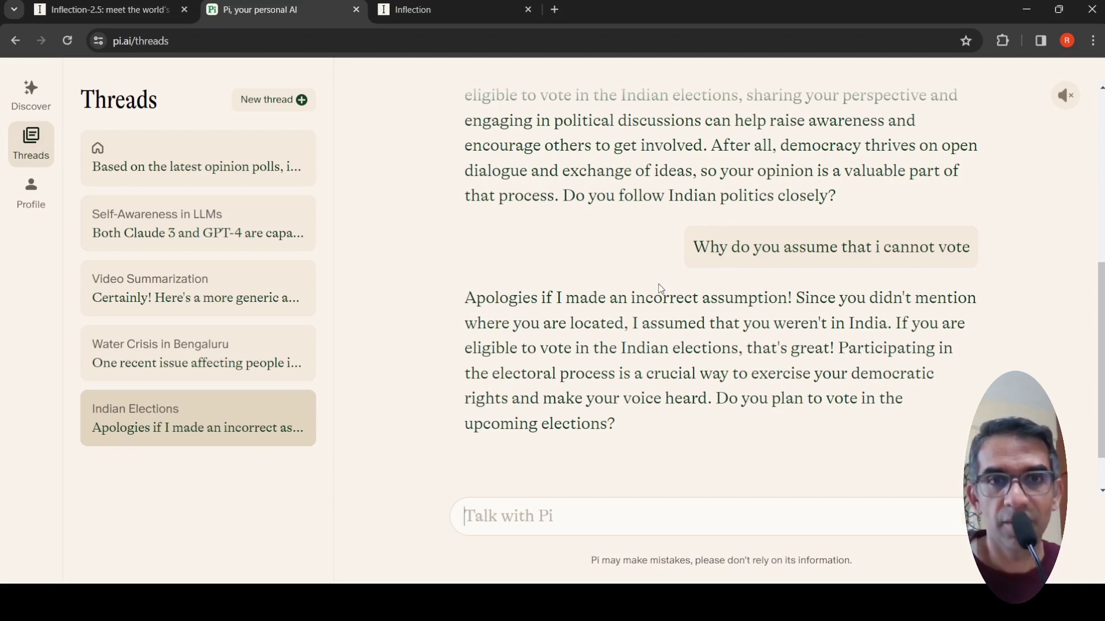
# Start a new thread and send 'I am burned out in my current job' to Pi
pyautogui.click(302, 101)
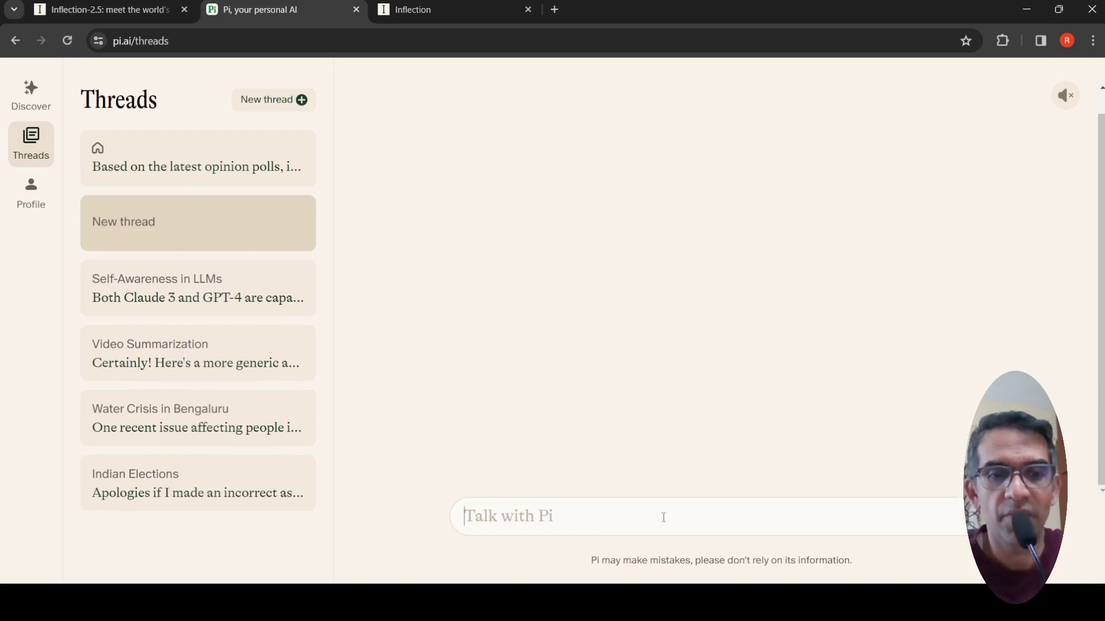
pyautogui.write('I am ')
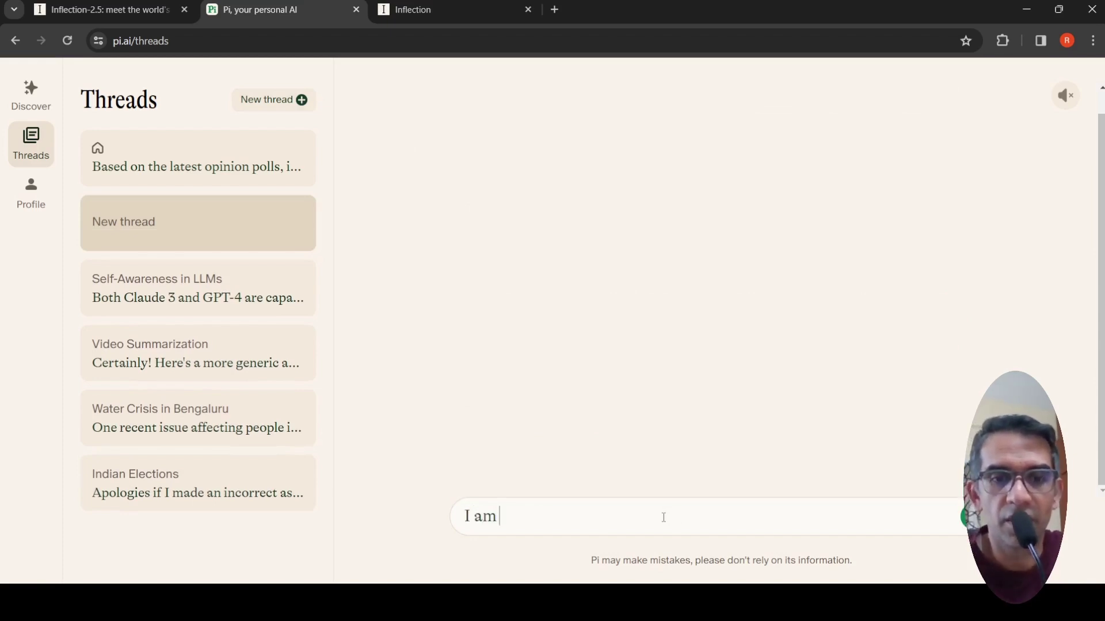
pyautogui.write('bru')
pyautogui.press('BackSpace')
pyautogui.press('BackSpace')
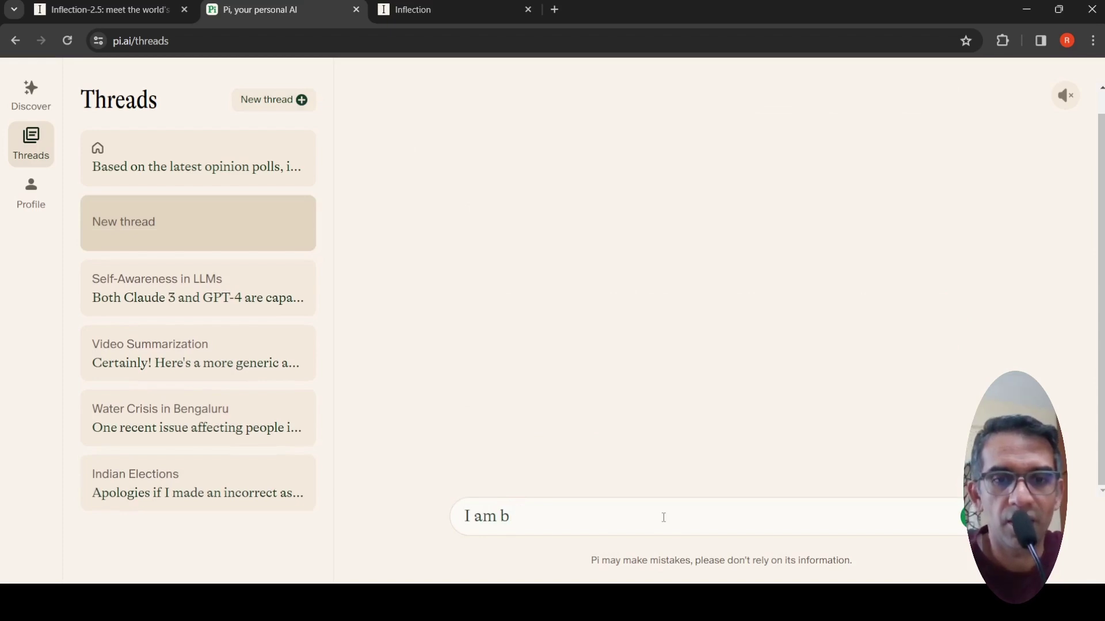
pyautogui.write('urned out ')
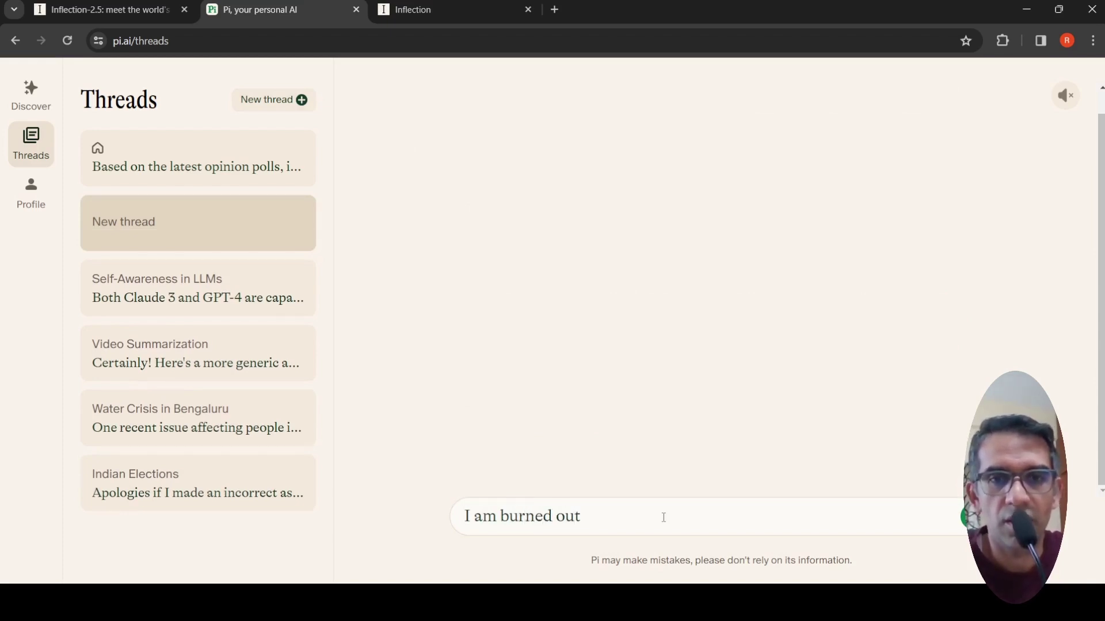
pyautogui.write('with')
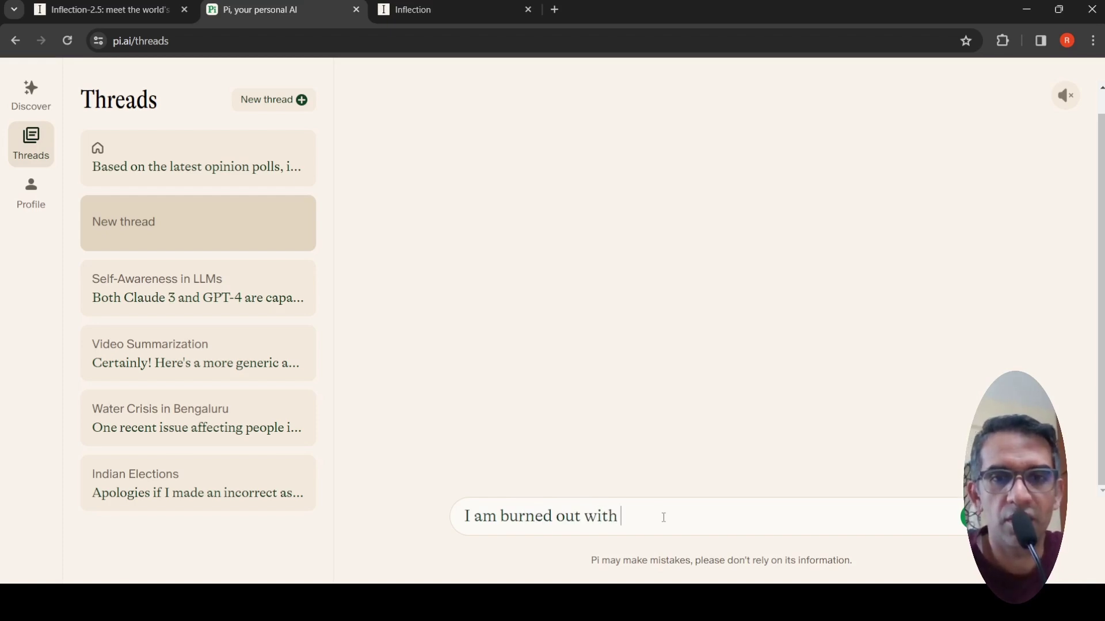
pyautogui.press('BackSpace')
pyautogui.press('BackSpace')
pyautogui.press('BackSpace')
pyautogui.press('BackSpace')
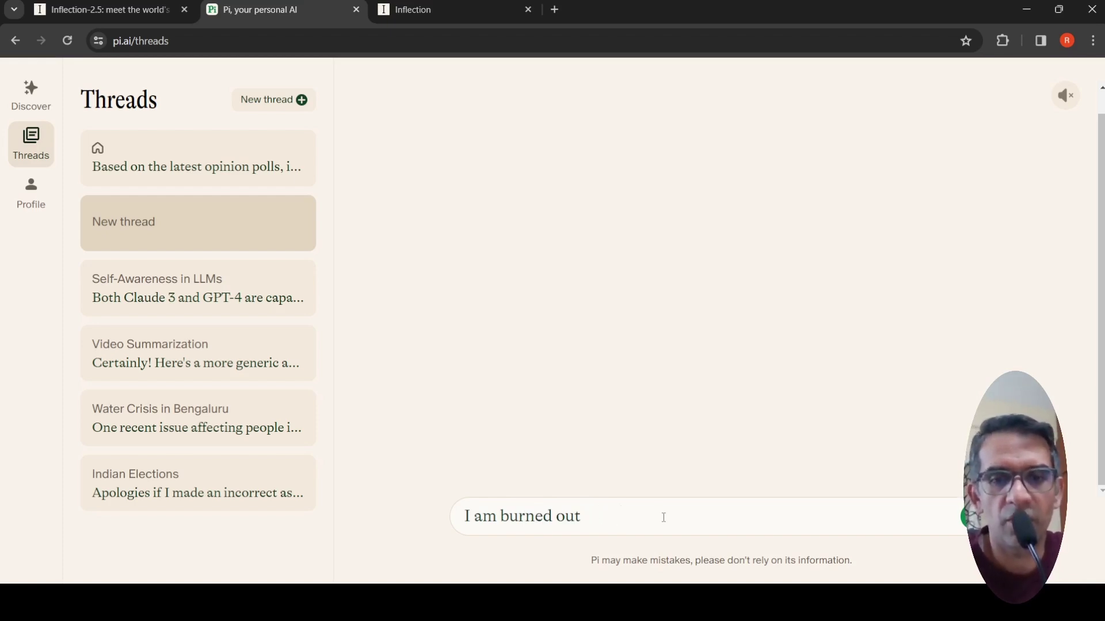
pyautogui.write('in my curr')
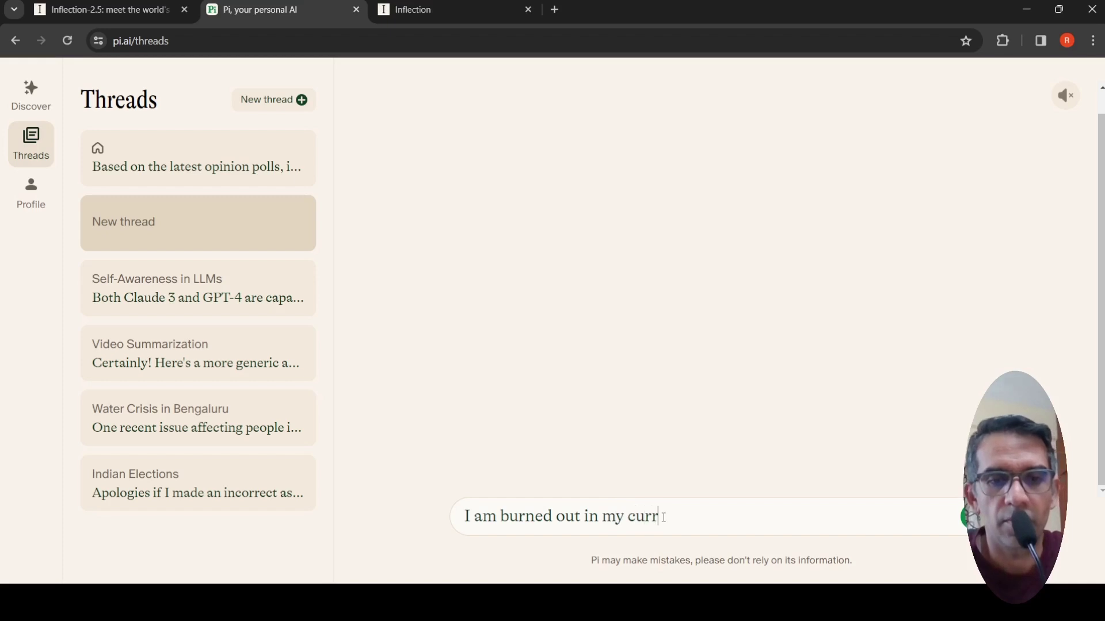
pyautogui.write('ent jo')
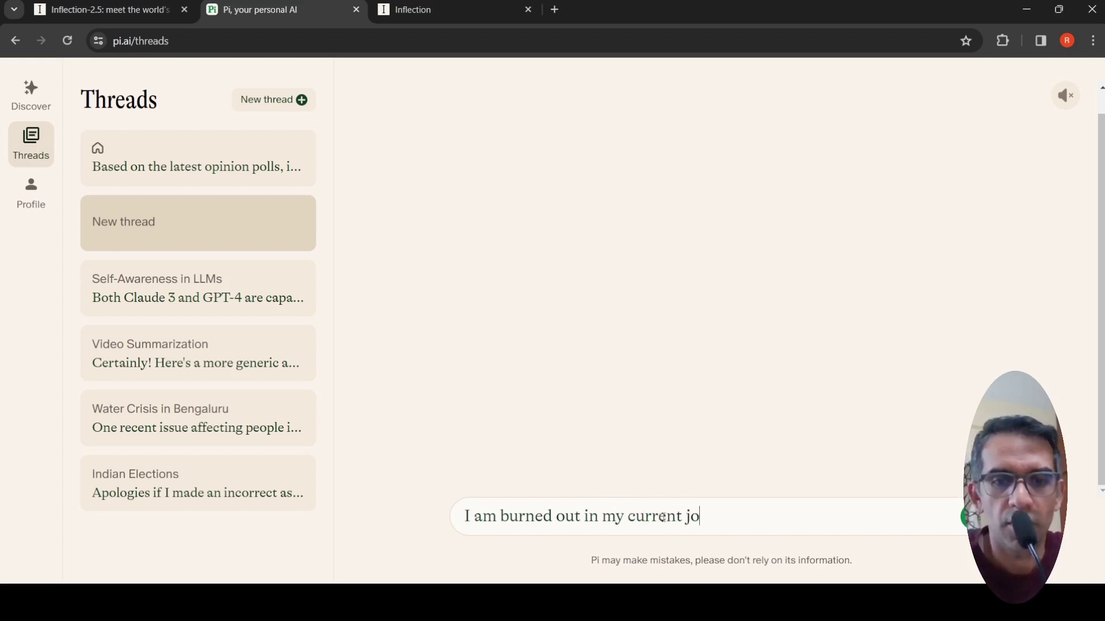
pyautogui.write('b')
pyautogui.press('Return')
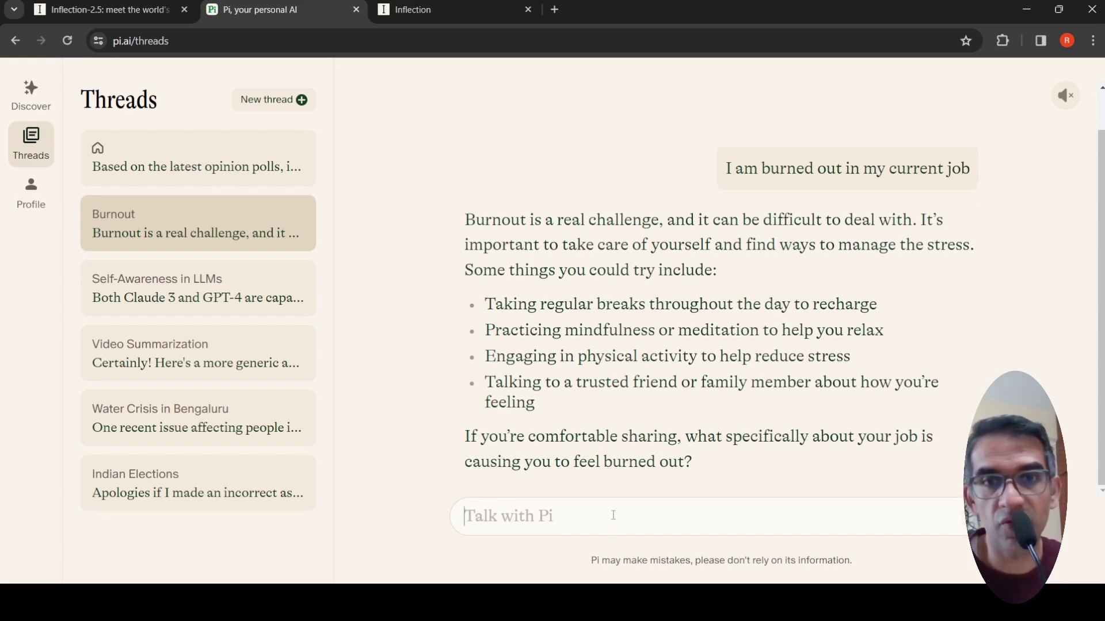
# Send 'keeping up with Ai technology', then draft 'I have tried out Youtube videos but they have clickbait content'
pyautogui.write('keep')
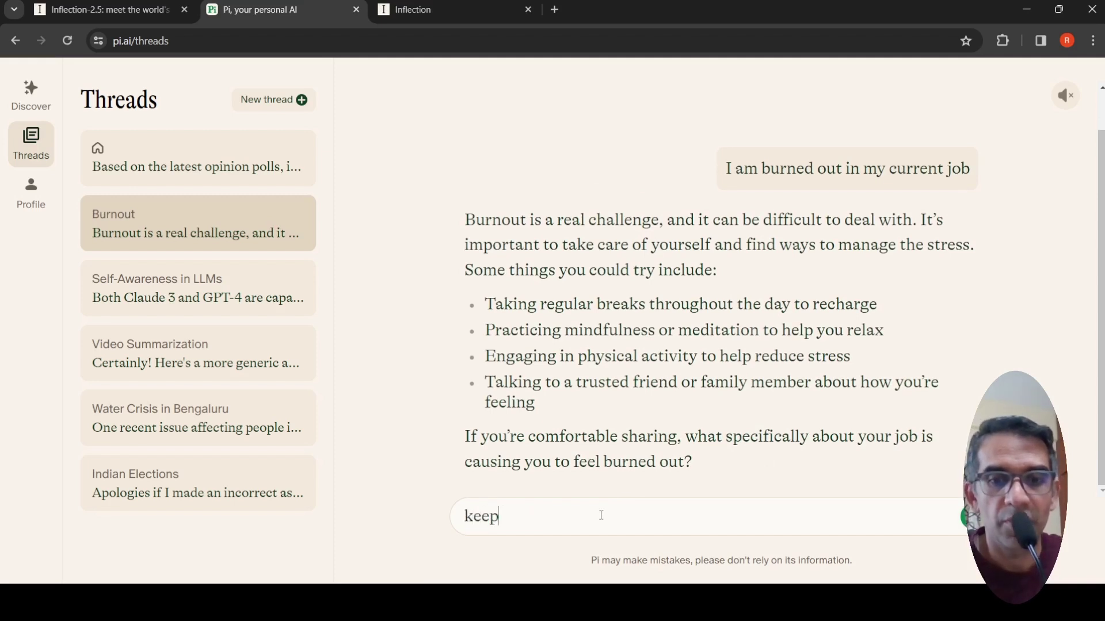
pyautogui.write('ing up wi')
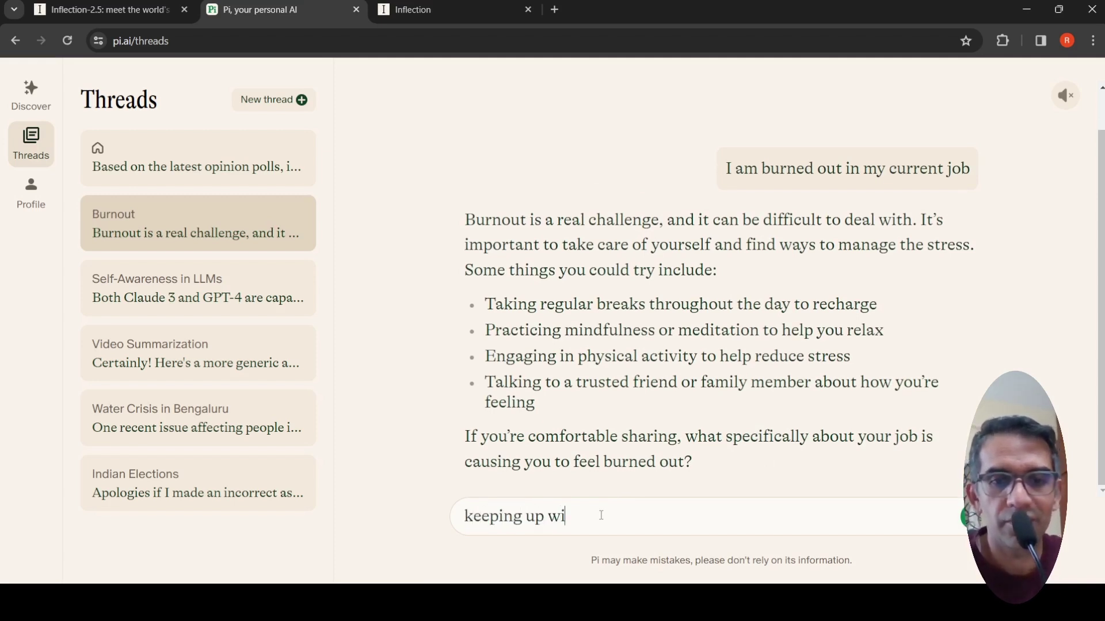
pyautogui.write('th Ai t')
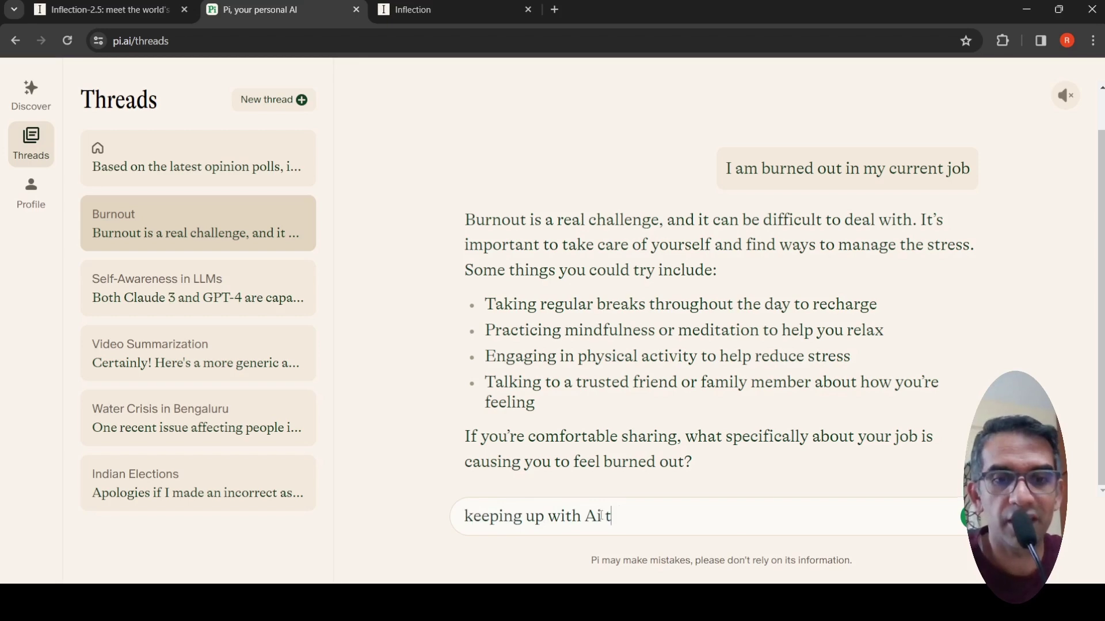
pyautogui.write('echnology')
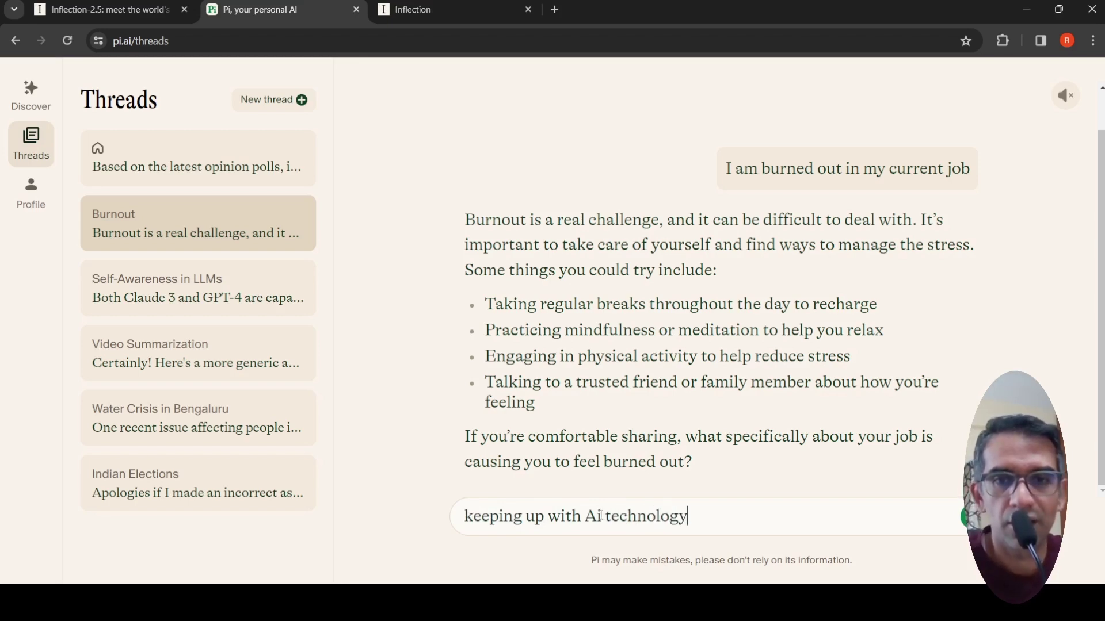
pyautogui.press('Return')
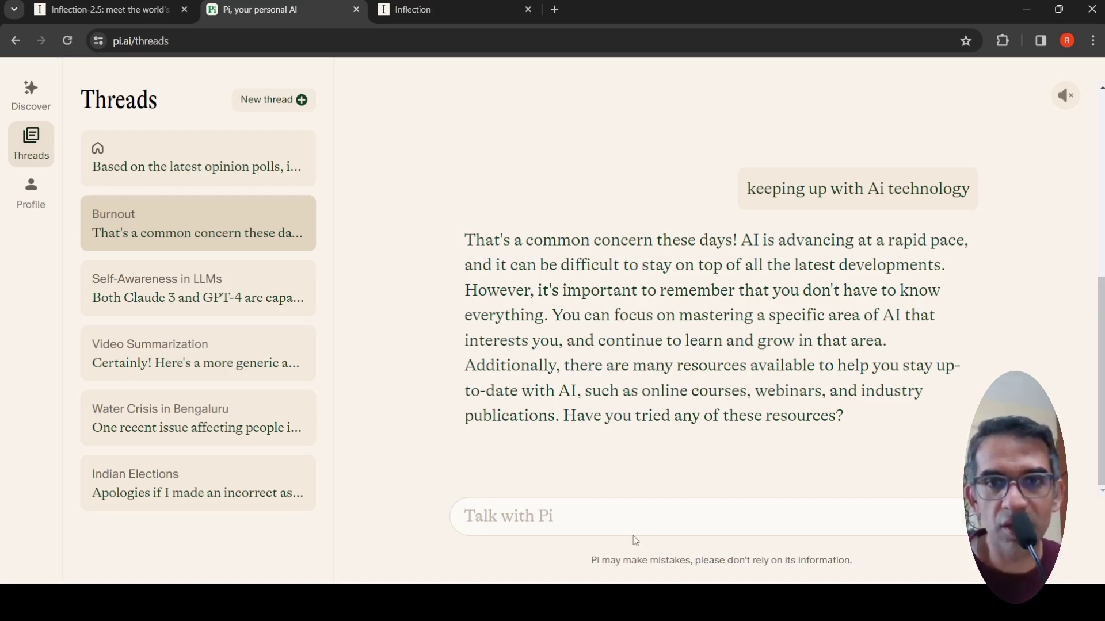
pyautogui.write('I have trei')
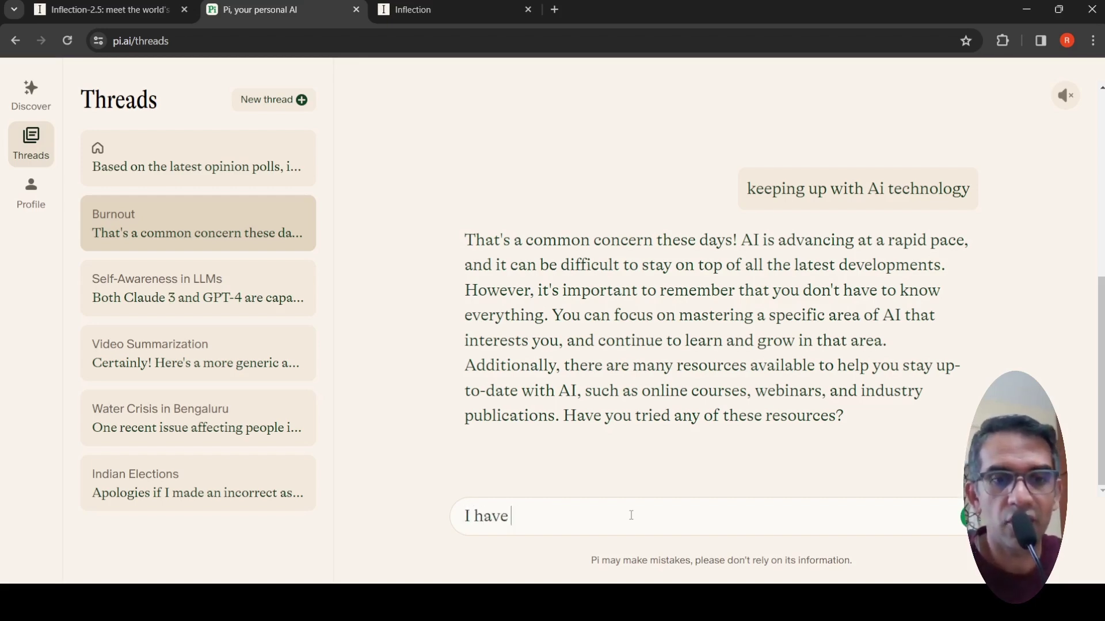
pyautogui.press('BackSpace')
pyautogui.press('BackSpace')
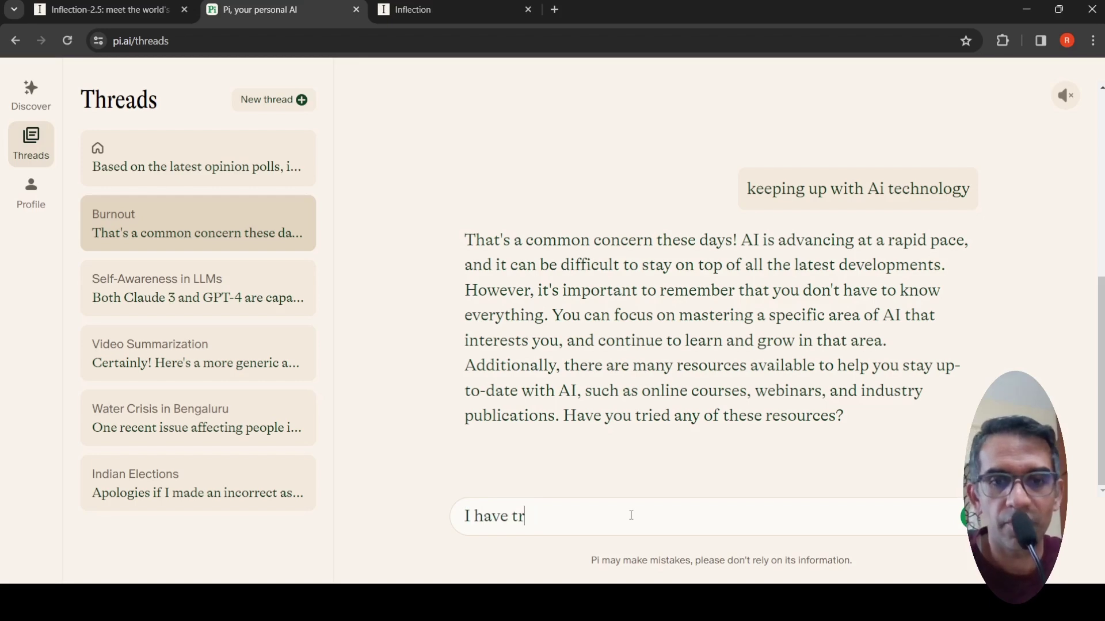
pyautogui.write('ied out YT')
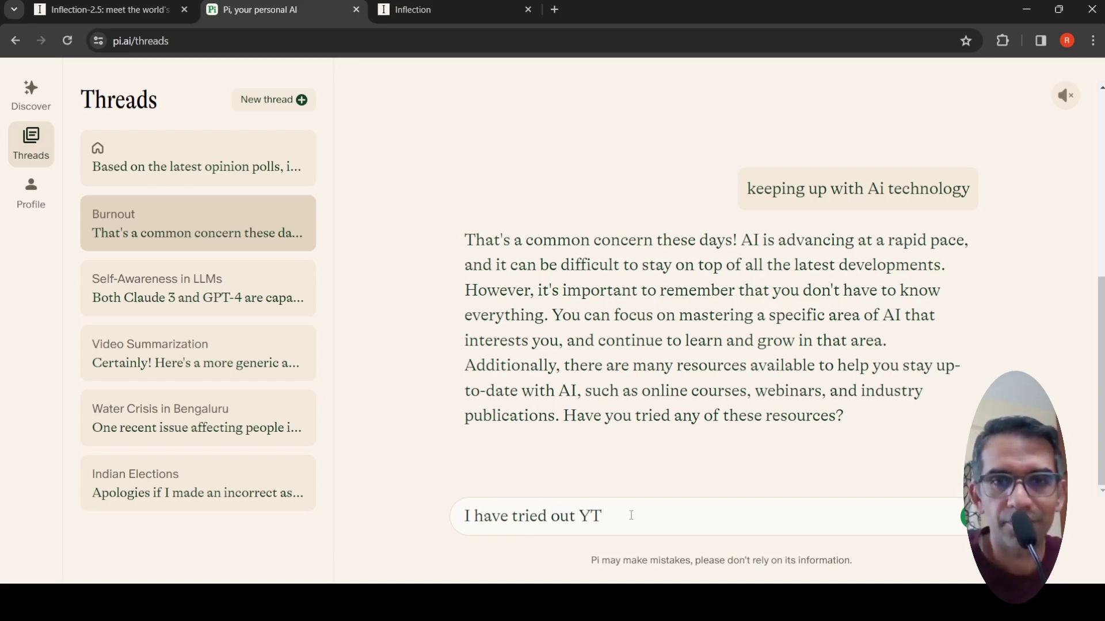
pyautogui.press('BackSpace')
pyautogui.press('BackSpace')
pyautogui.press('BackSpace')
pyautogui.write('You')
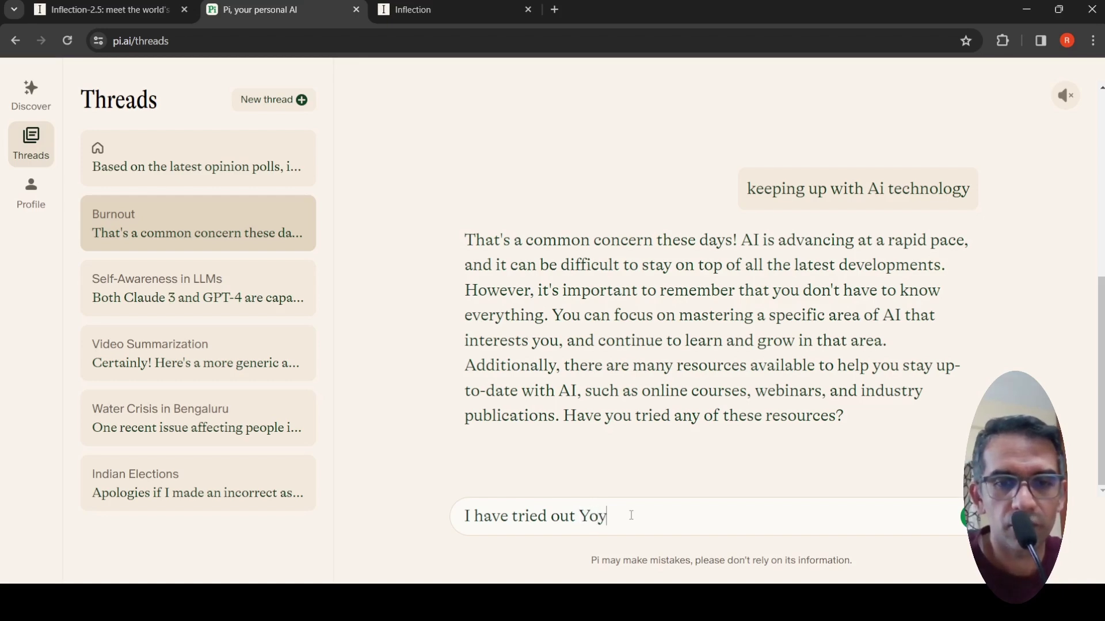
pyautogui.press('BackSpace')
pyautogui.write('utu')
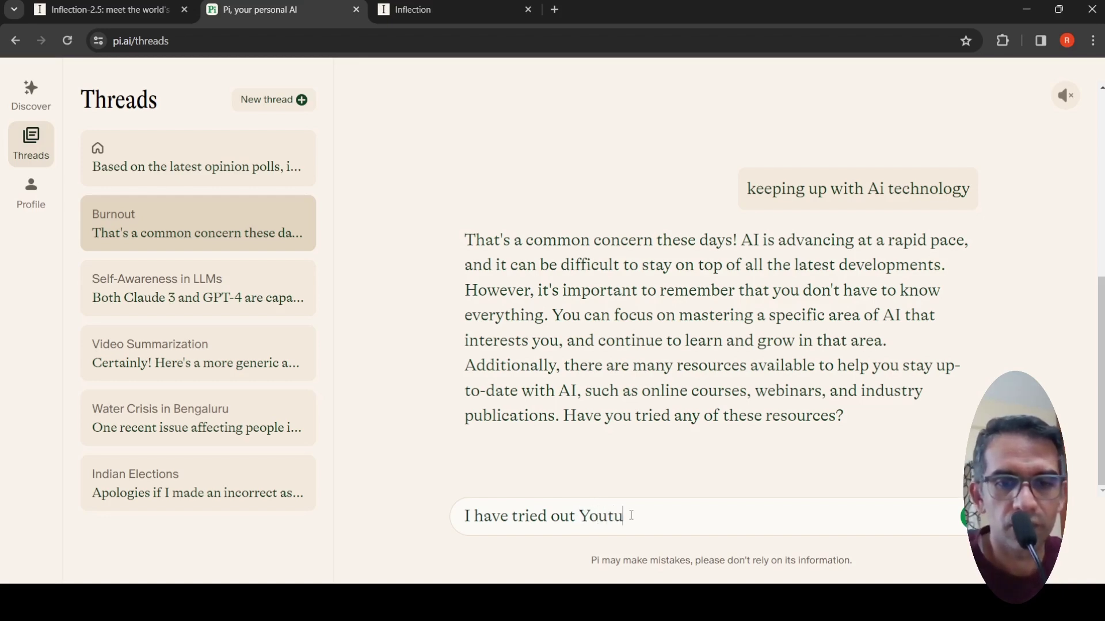
pyautogui.write('be video')
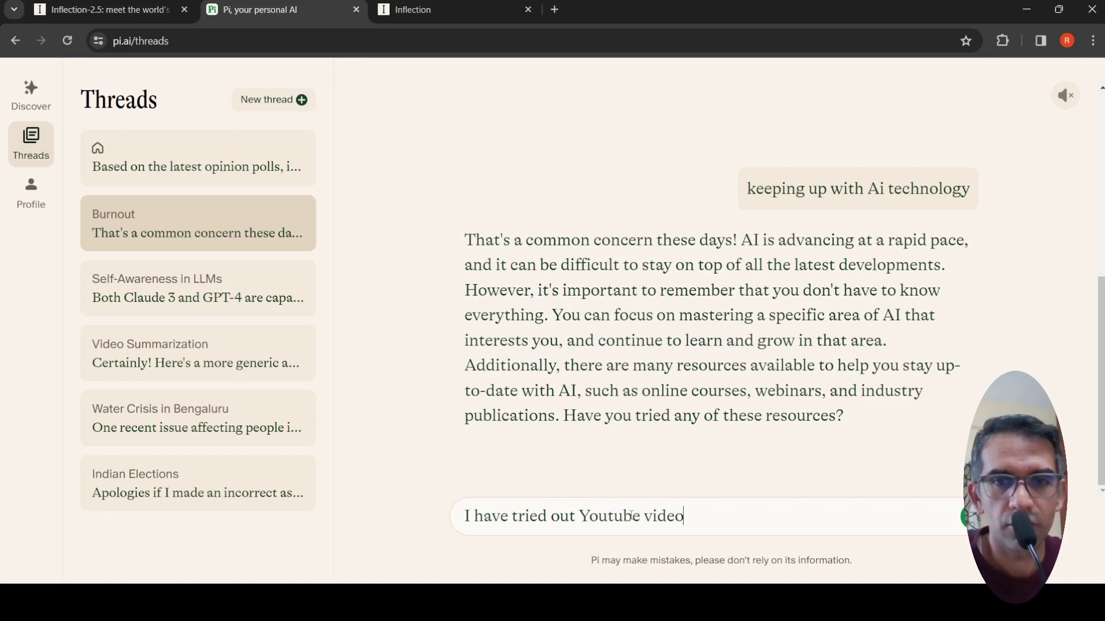
pyautogui.write('s b')
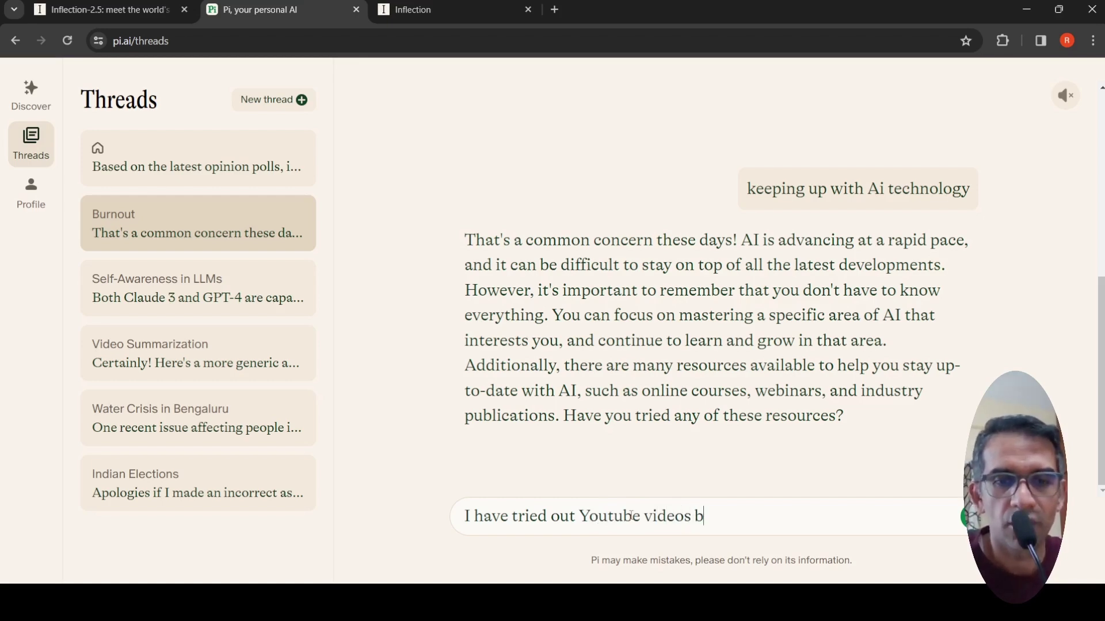
pyautogui.write('ut they have clickbait content')
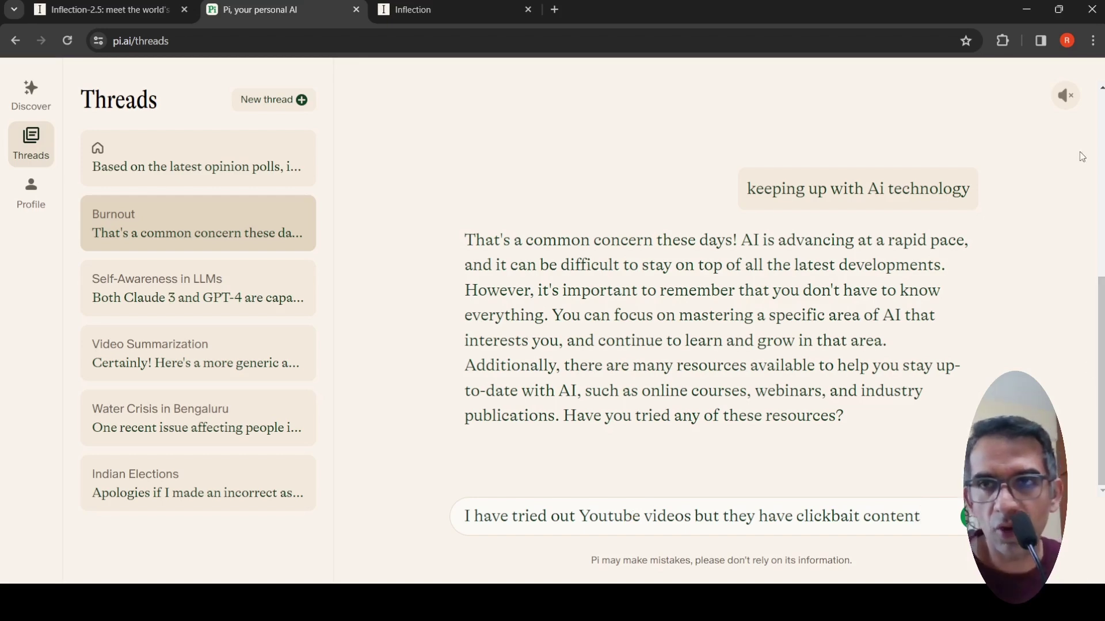
# Send the clickbait reply with voice Pi 2, then mute the voice and return to the Inflection-2.5 article
pyautogui.click(1065, 95)
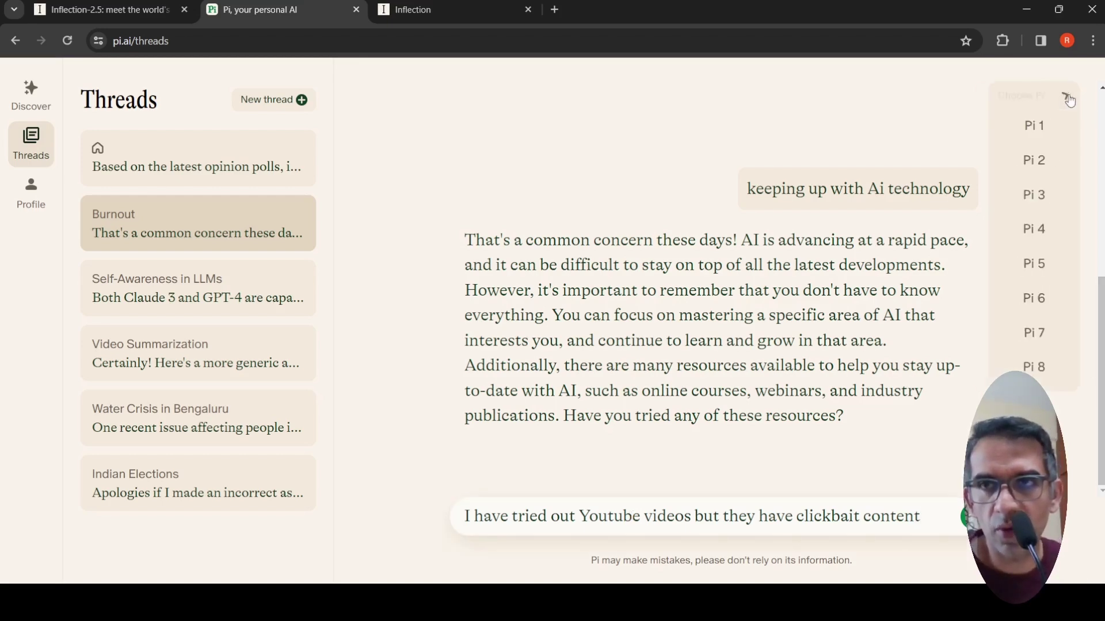
pyautogui.click(1024, 159)
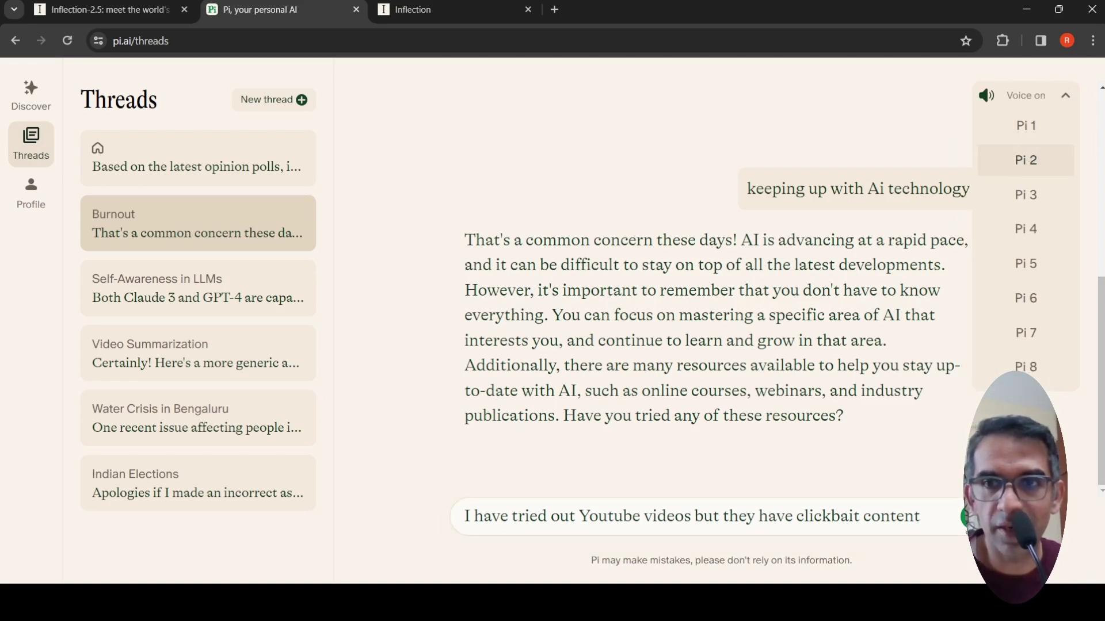
pyautogui.click(968, 516)
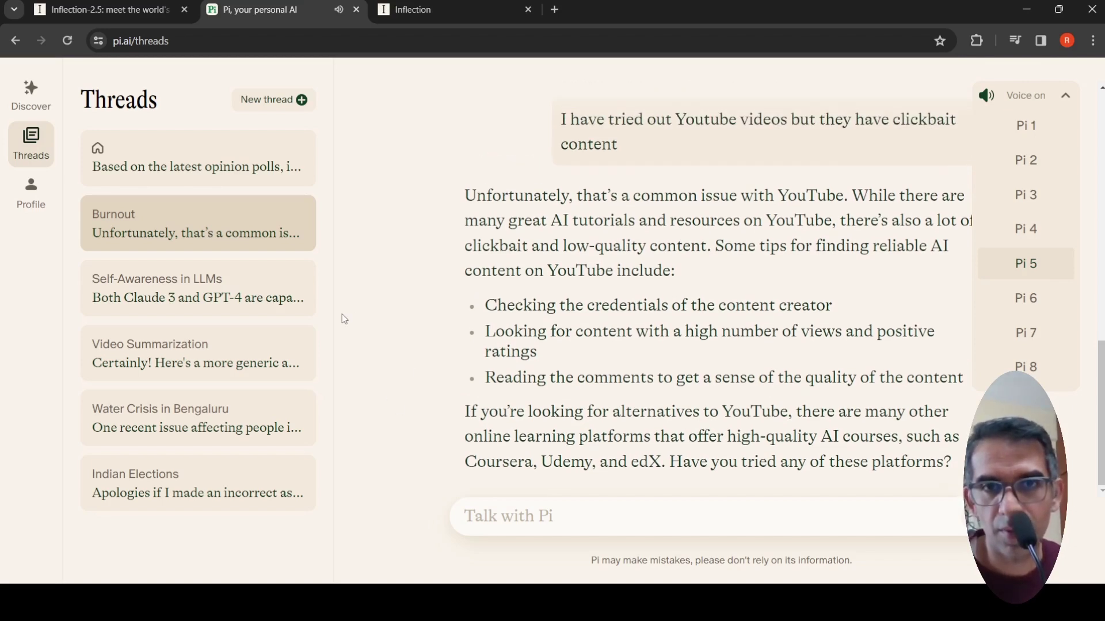
pyautogui.click(1010, 99)
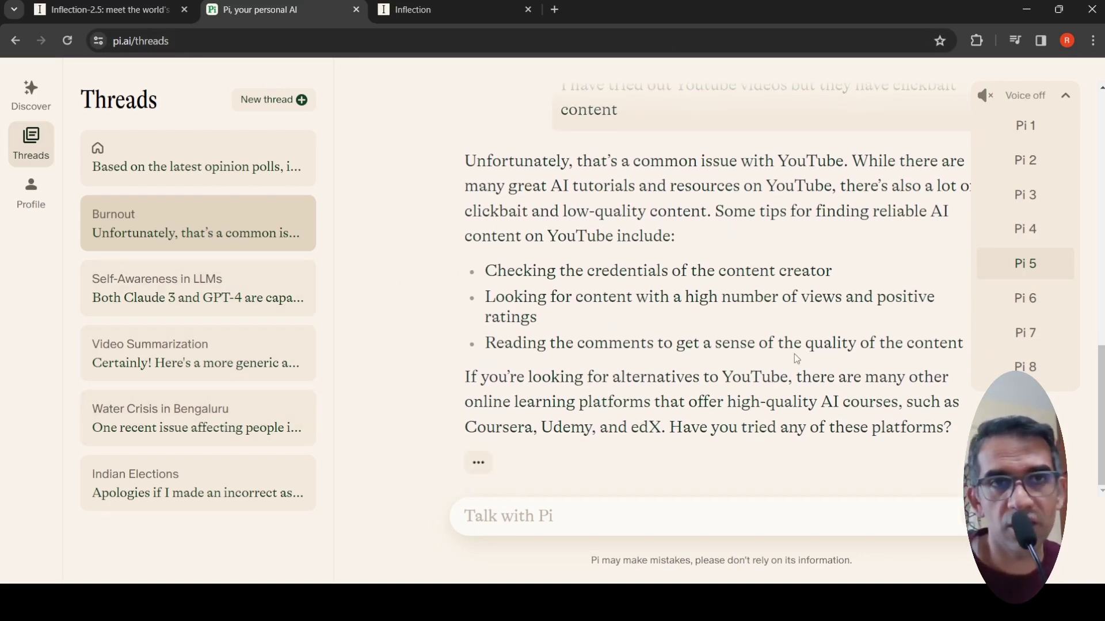
pyautogui.click(103, 10)
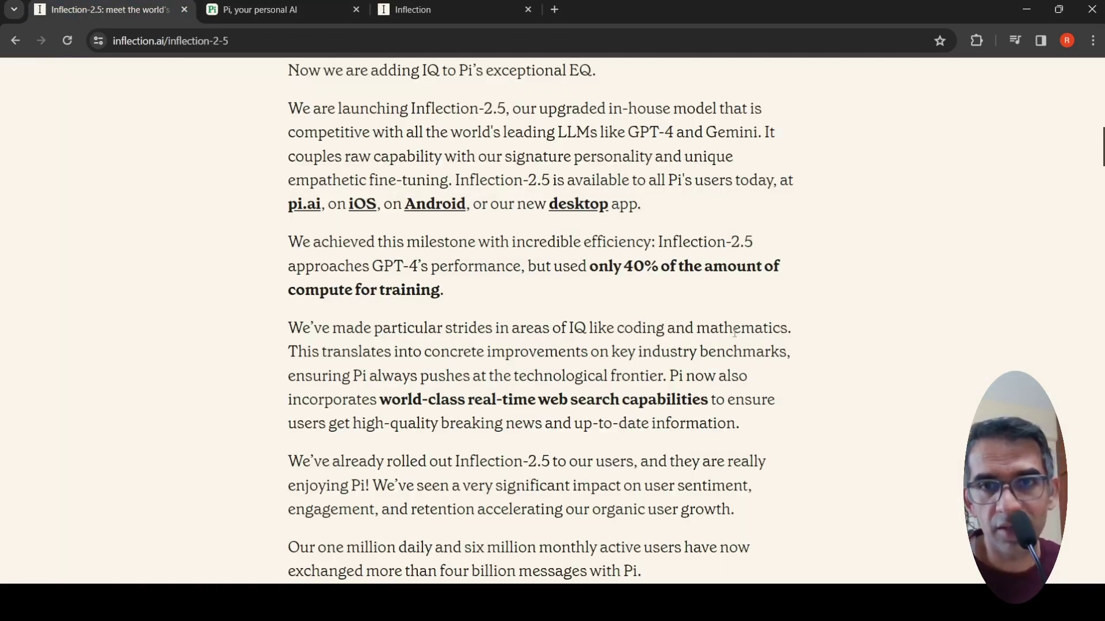
# Scroll through the usage stats, Technical results chart and MMLU/GPQA table to the HungarianMath and Physics GRE table
pyautogui.scroll(-3, 735, 333)
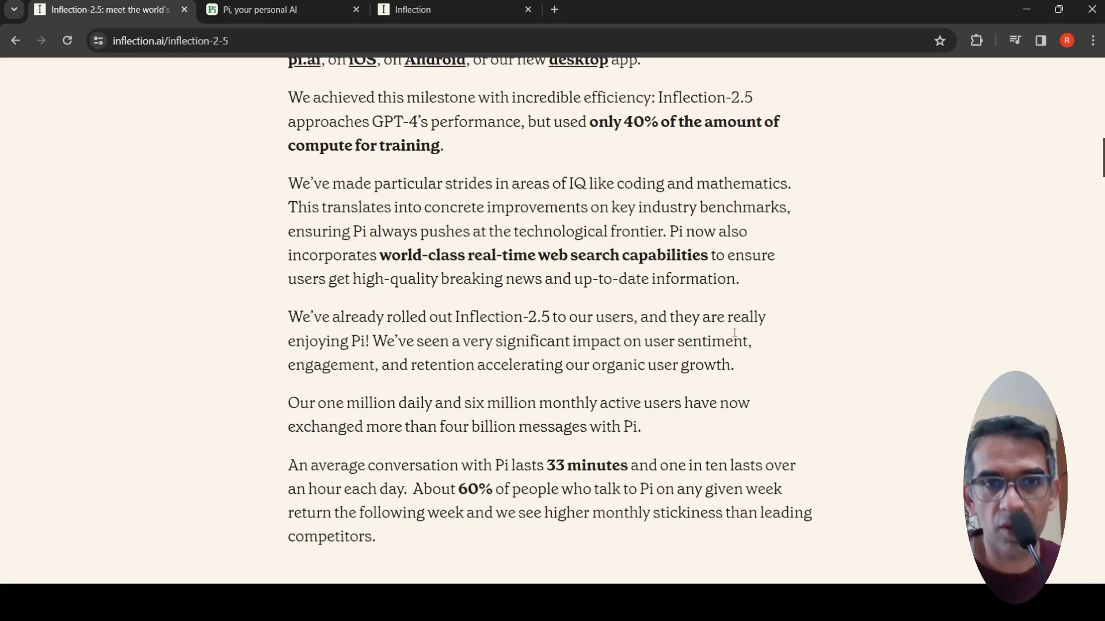
pyautogui.scroll(-3, 735, 332)
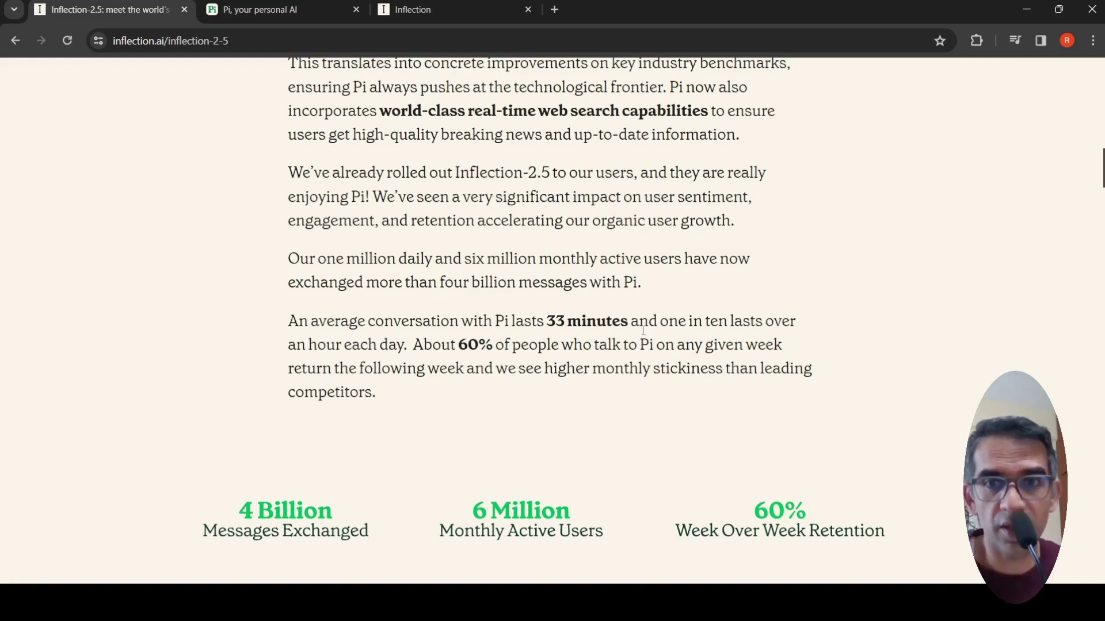
pyautogui.scroll(-4, 643, 331)
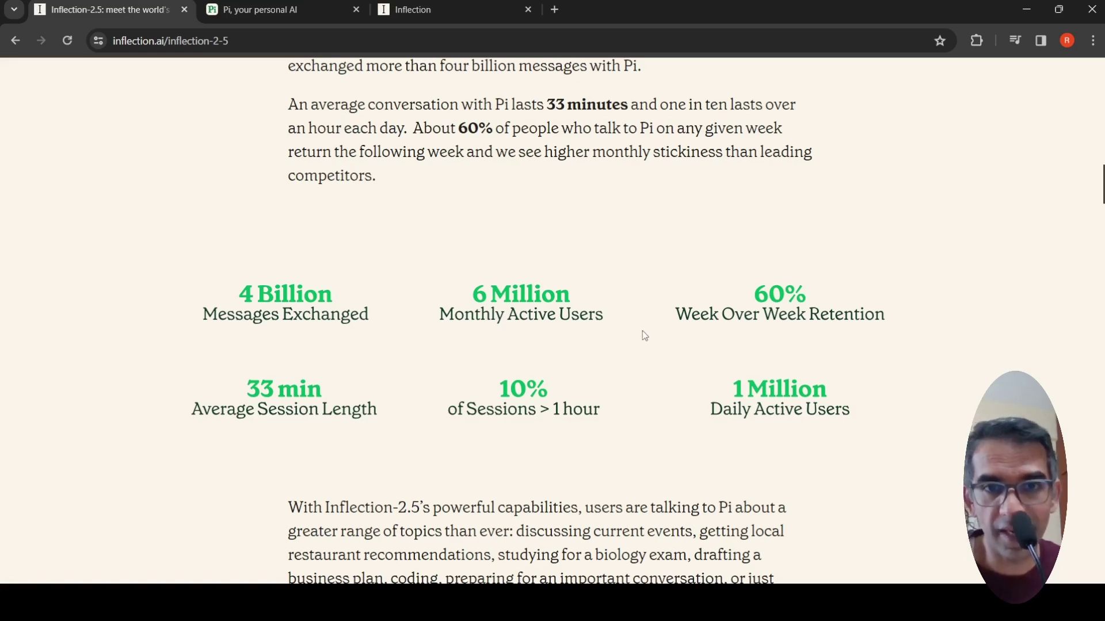
pyautogui.scroll(-4, 644, 334)
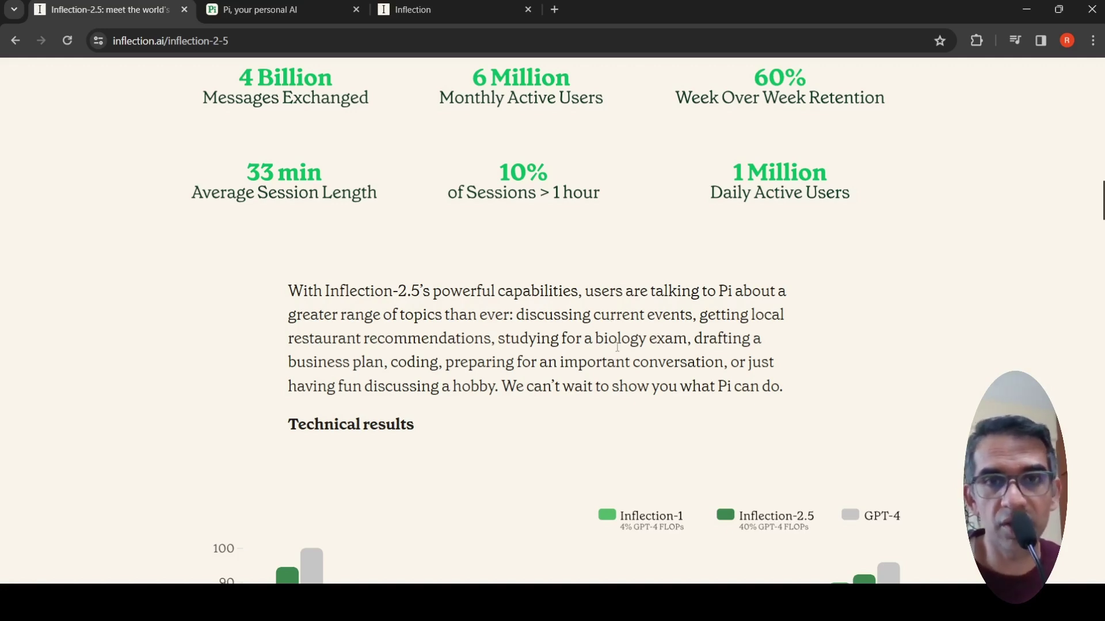
pyautogui.scroll(-2, 618, 347)
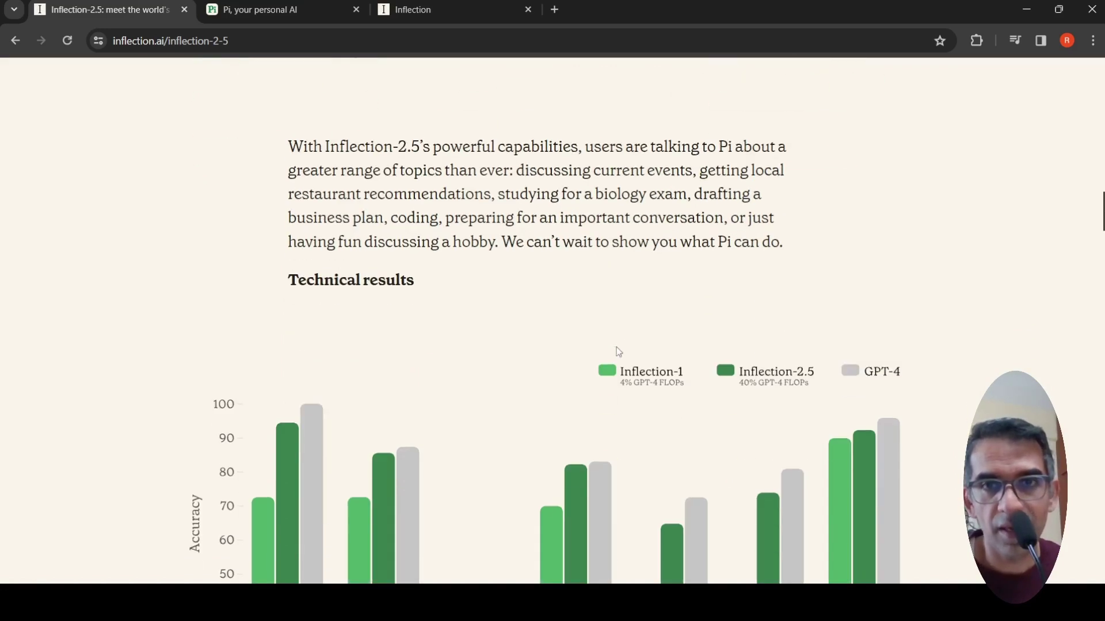
pyautogui.scroll(-3, 610, 351)
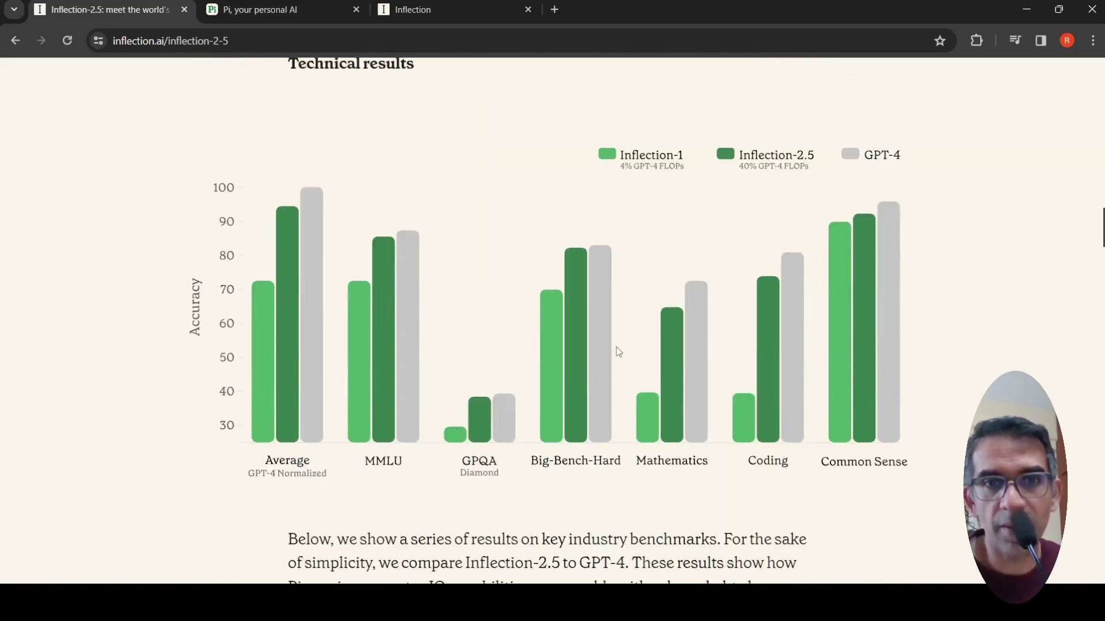
pyautogui.scroll(-1, 619, 352)
pyautogui.scroll(1, 616, 347)
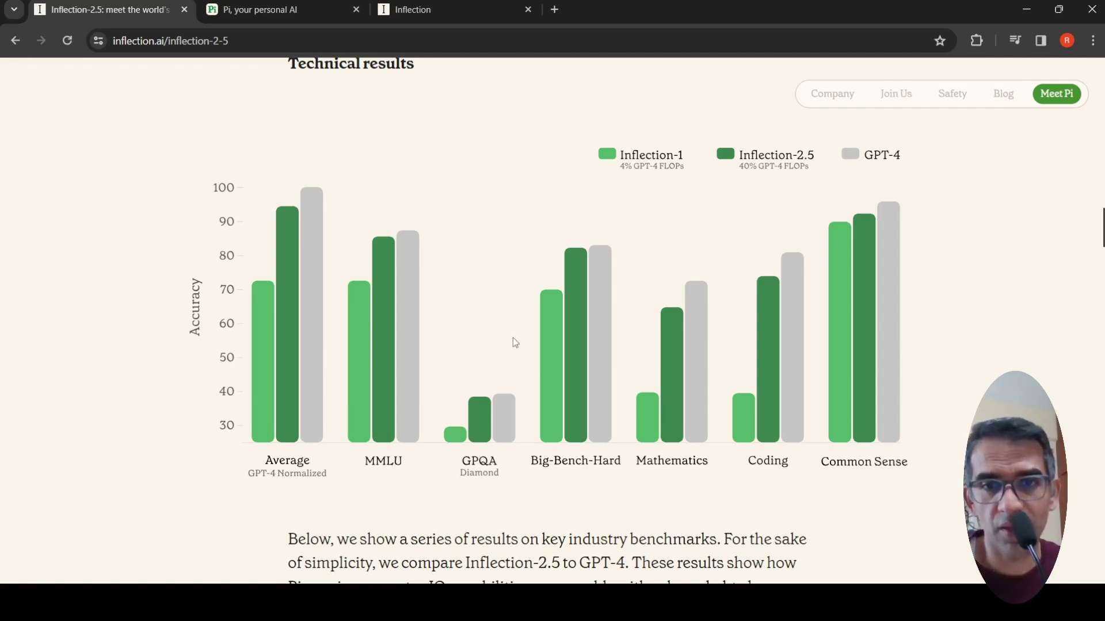
pyautogui.scroll(-4, 513, 337)
pyautogui.scroll(-4, 513, 338)
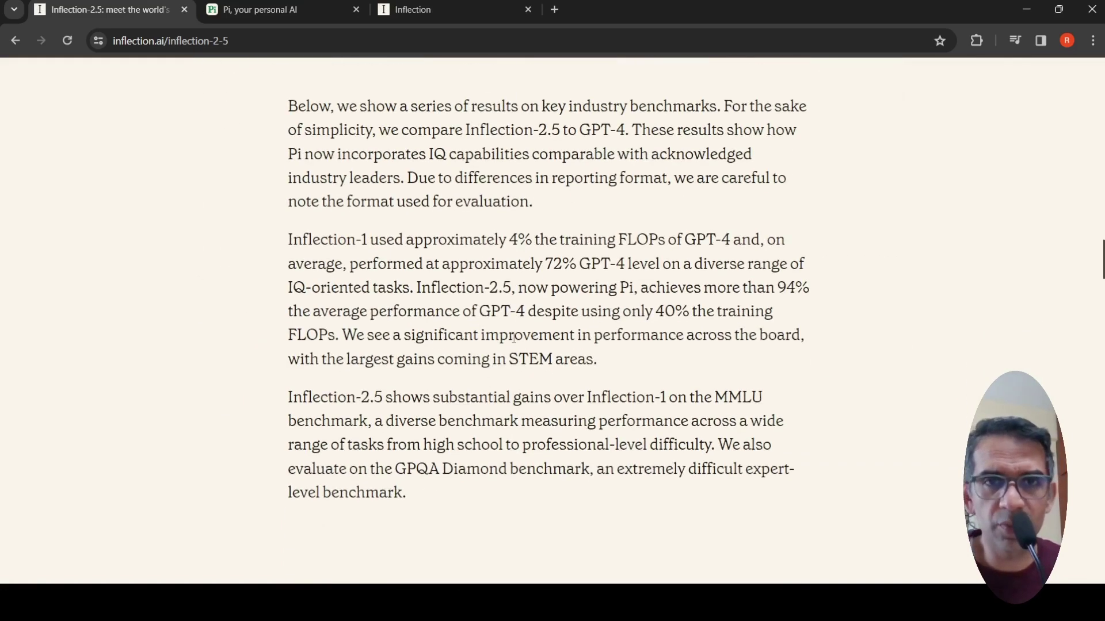
pyautogui.scroll(-5, 514, 337)
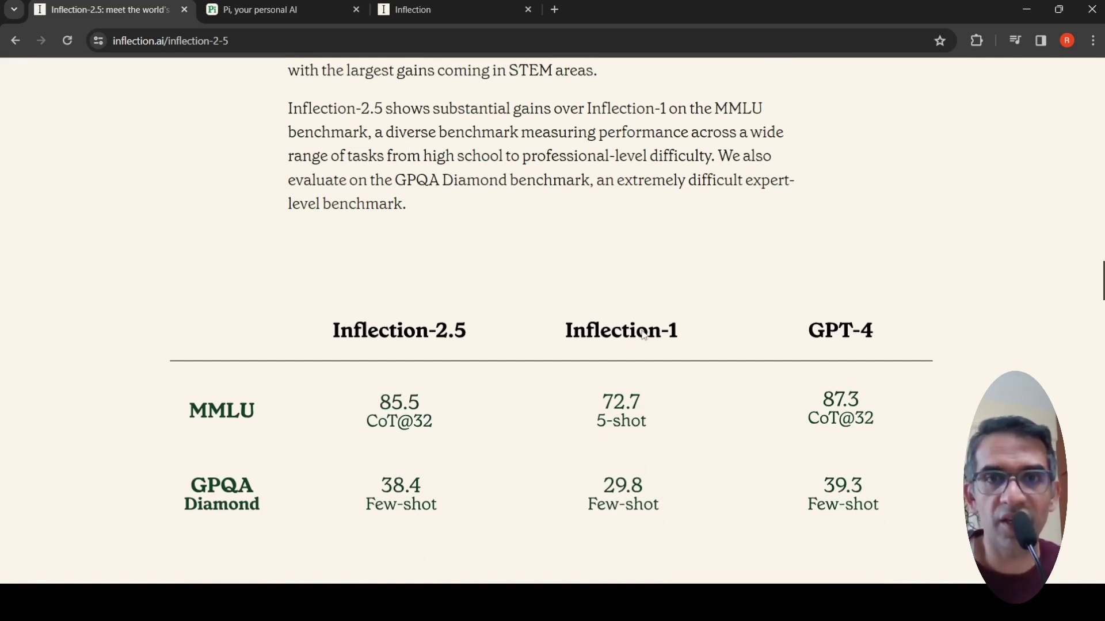
pyautogui.scroll(-3, 643, 336)
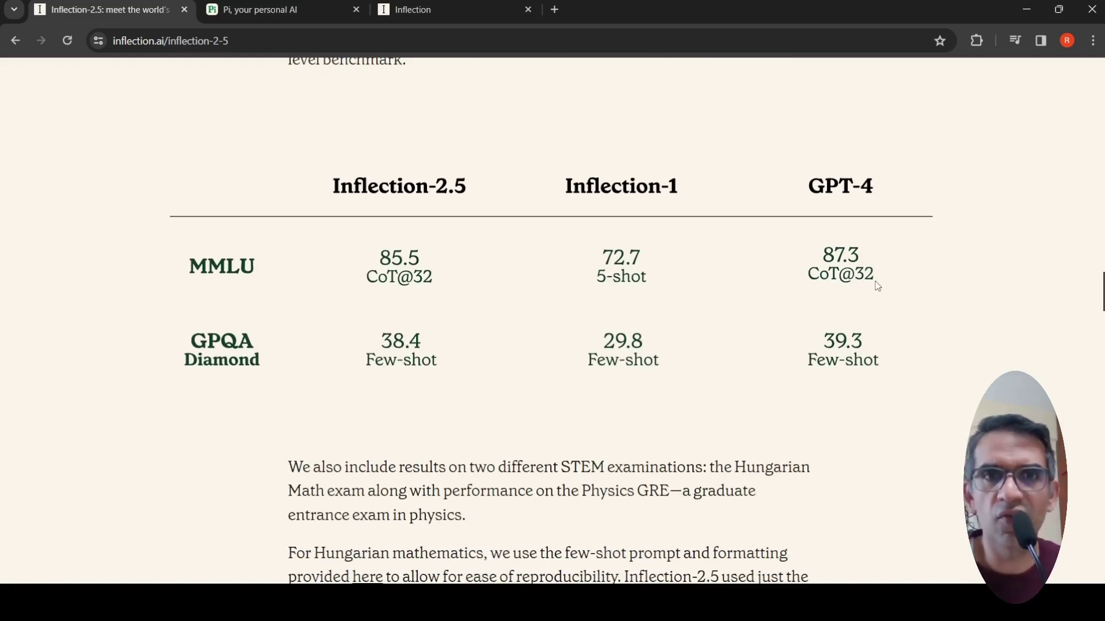
pyautogui.scroll(-3, 540, 313)
pyautogui.scroll(-4, 541, 314)
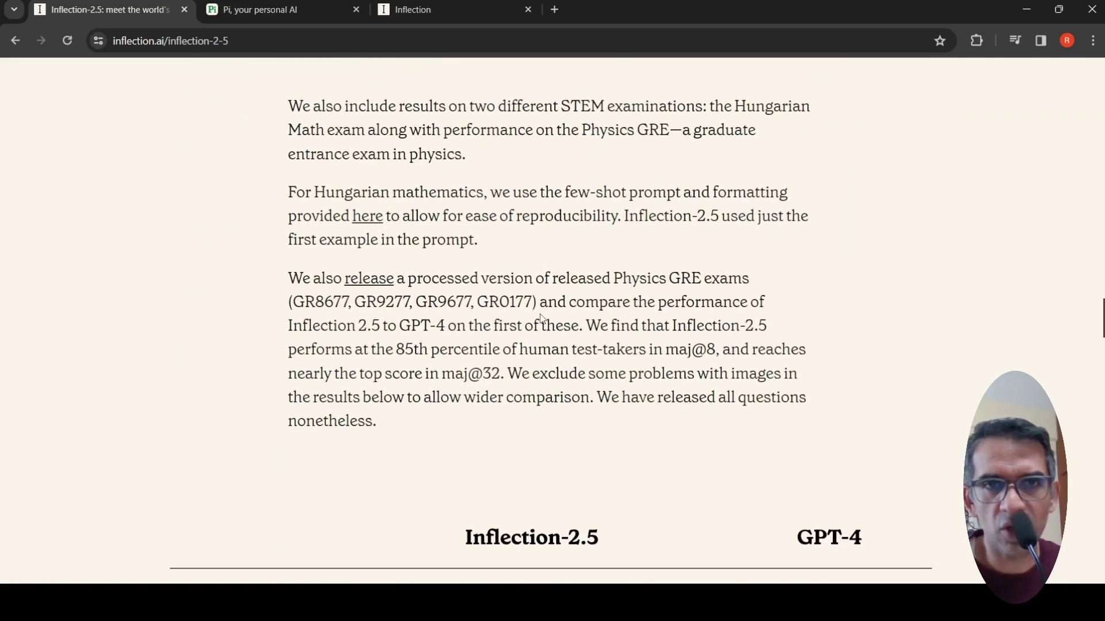
pyautogui.scroll(-4, 542, 318)
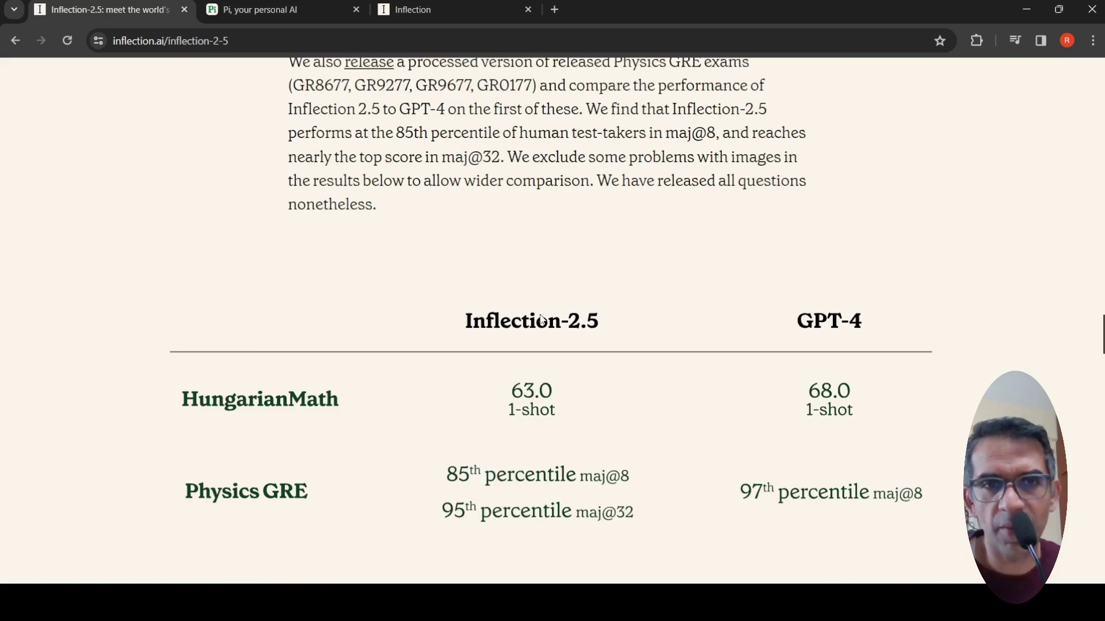
pyautogui.scroll(-3, 540, 316)
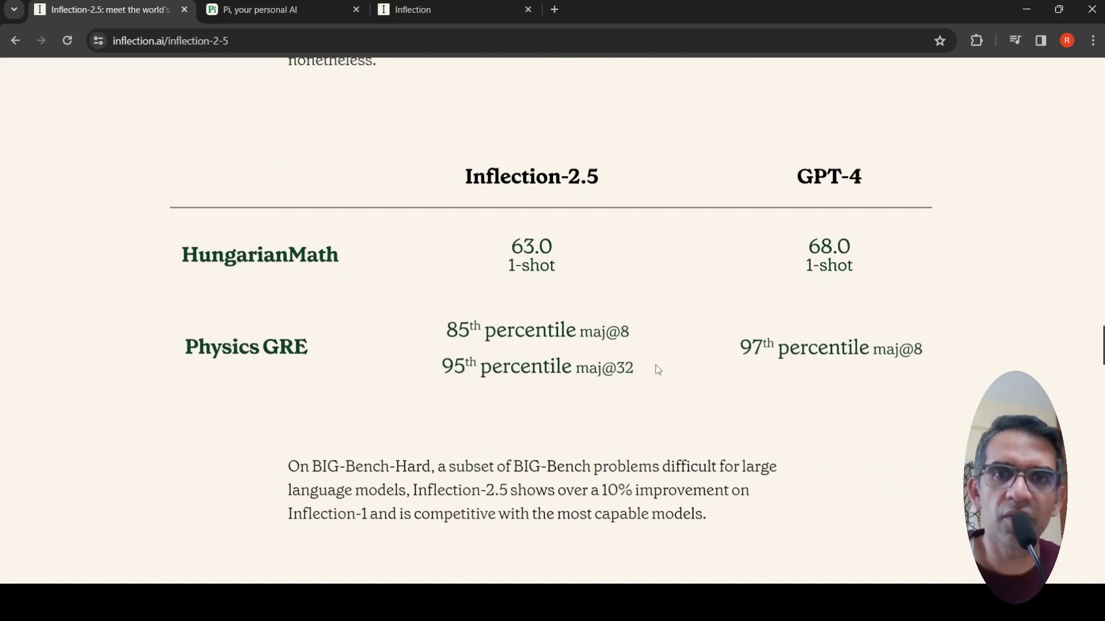
pyautogui.scroll(10, 571, 386)
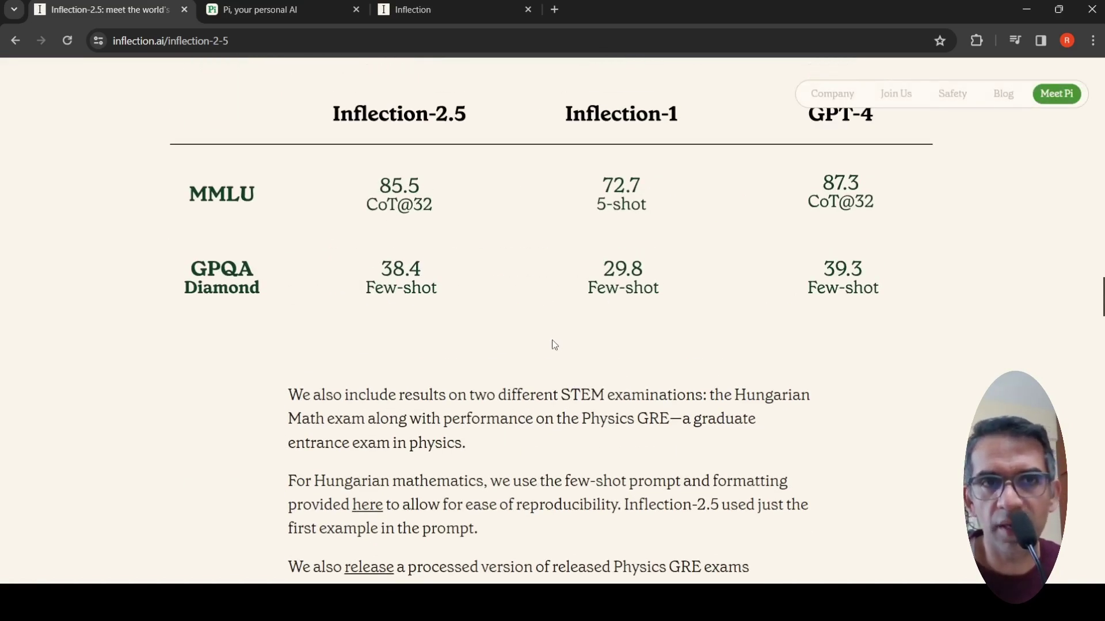
pyautogui.scroll(4, 552, 343)
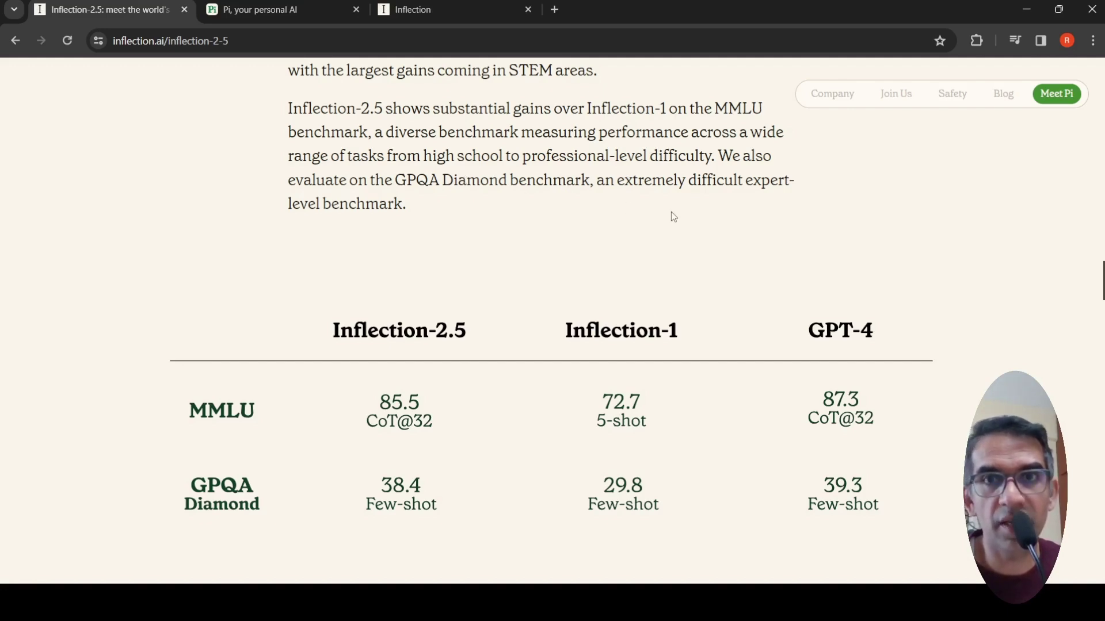
pyautogui.scroll(3, 566, 227)
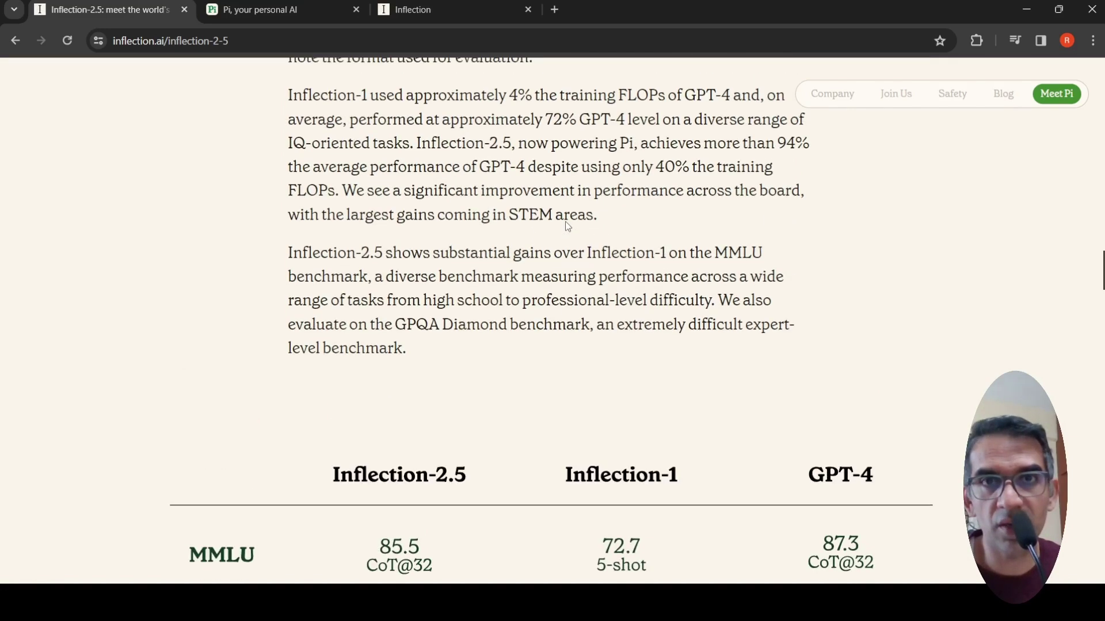
pyautogui.scroll(-5, 635, 280)
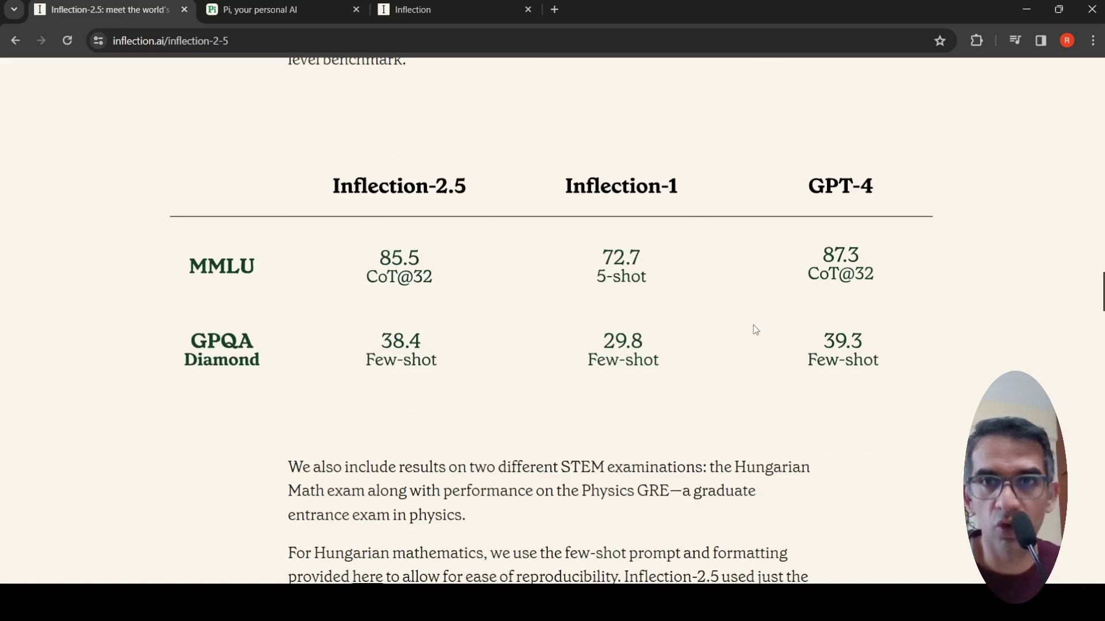
pyautogui.scroll(-6, 755, 330)
# Scroll past the MBPP, HumanEval, HellaSwag and ARC-C tables to the closing thanks to Azure and CoreWeave
pyautogui.scroll(-7, 756, 331)
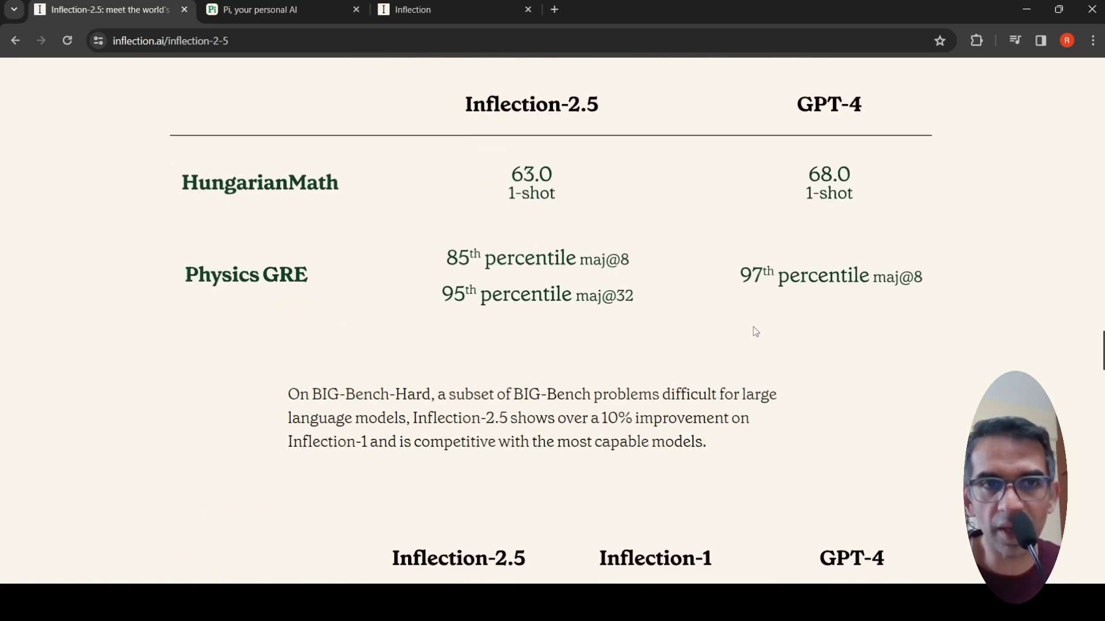
pyautogui.scroll(-3, 755, 332)
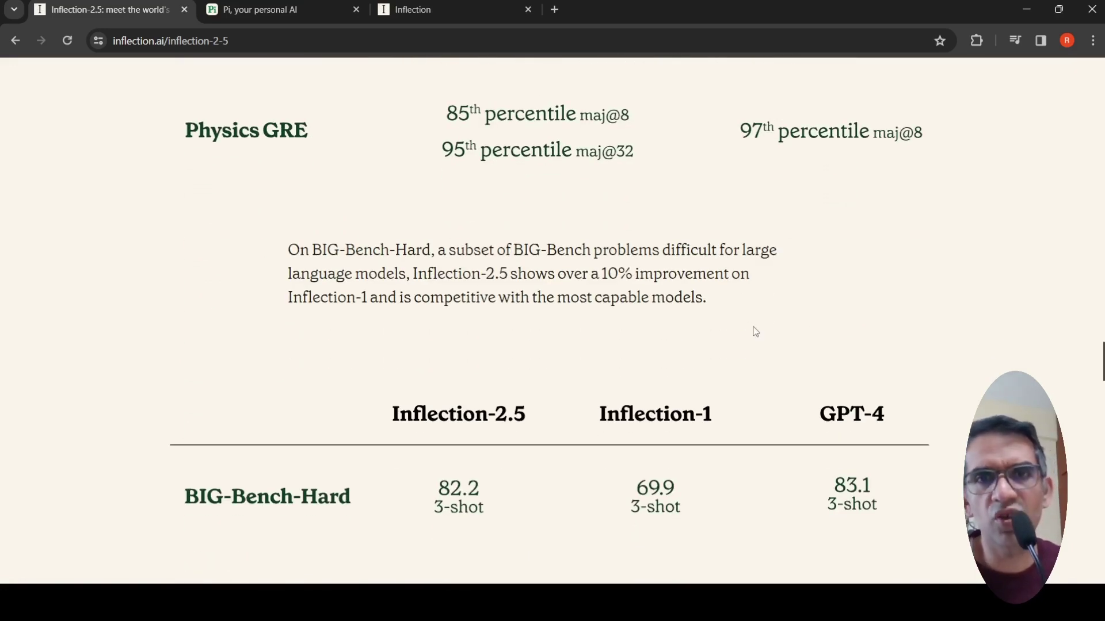
pyautogui.scroll(-3, 756, 332)
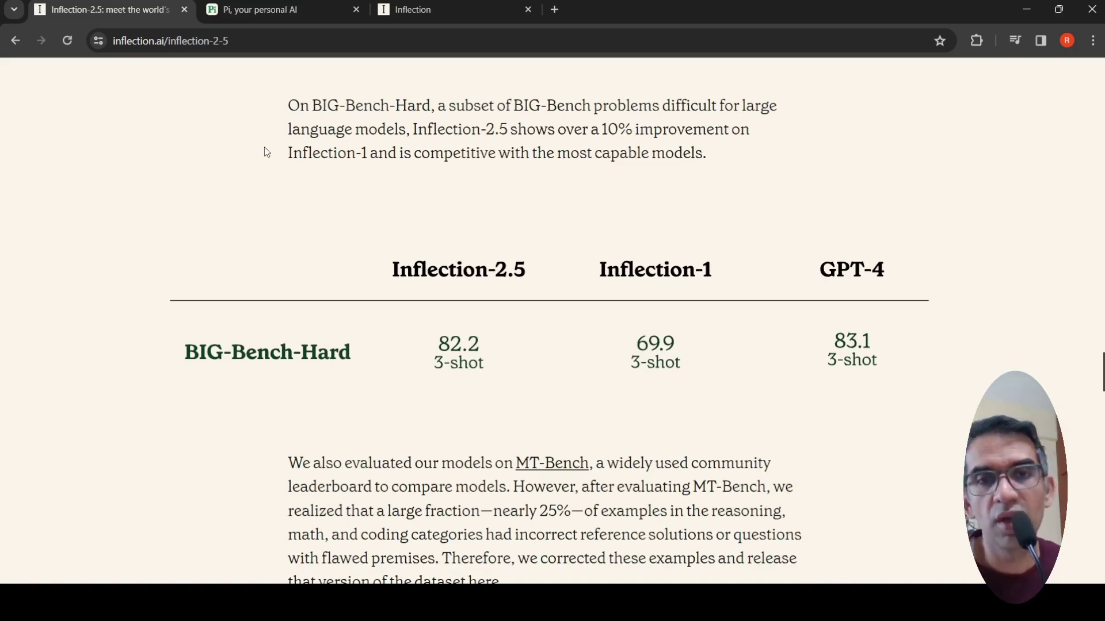
pyautogui.scroll(-4, 652, 314)
pyautogui.scroll(-3, 653, 313)
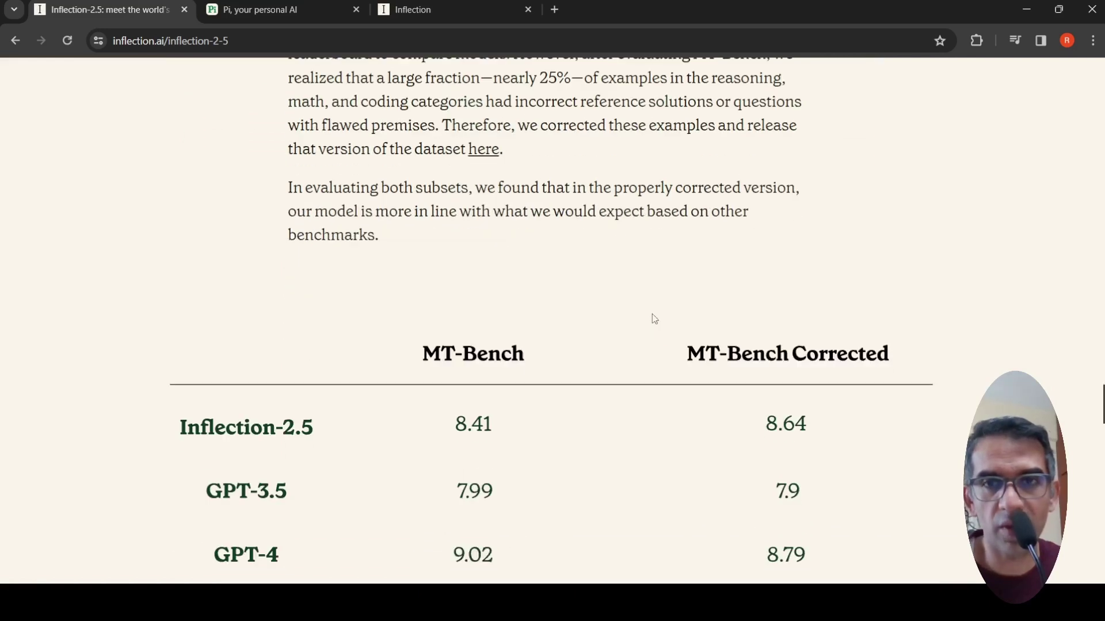
pyautogui.scroll(-3, 653, 318)
pyautogui.scroll(-4, 654, 318)
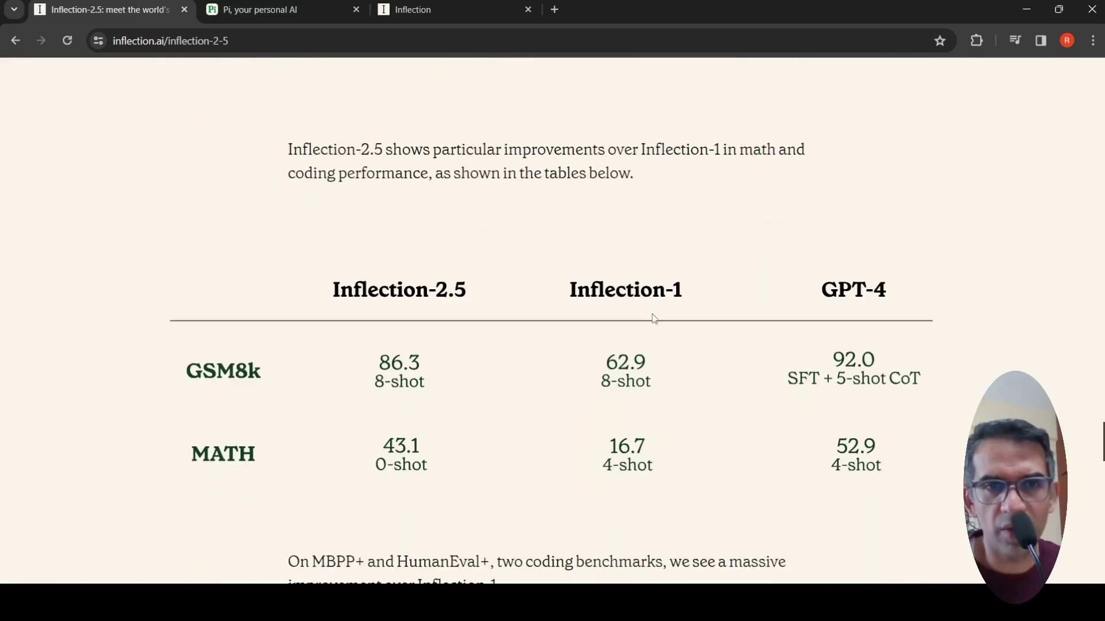
pyautogui.scroll(-2, 654, 318)
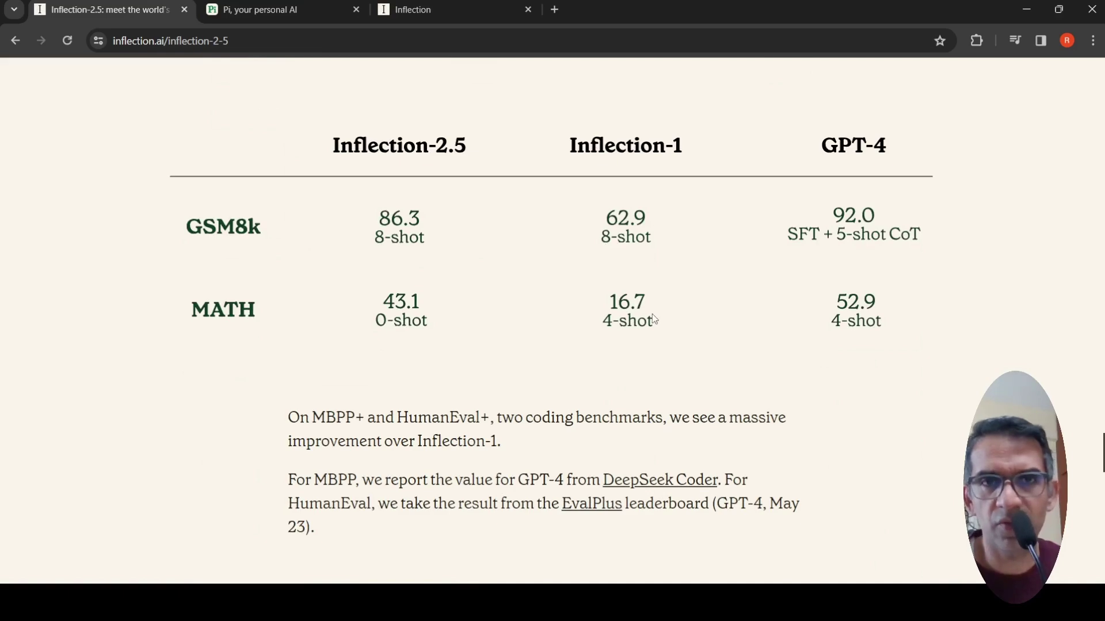
pyautogui.scroll(-2, 654, 320)
pyautogui.scroll(3, 651, 318)
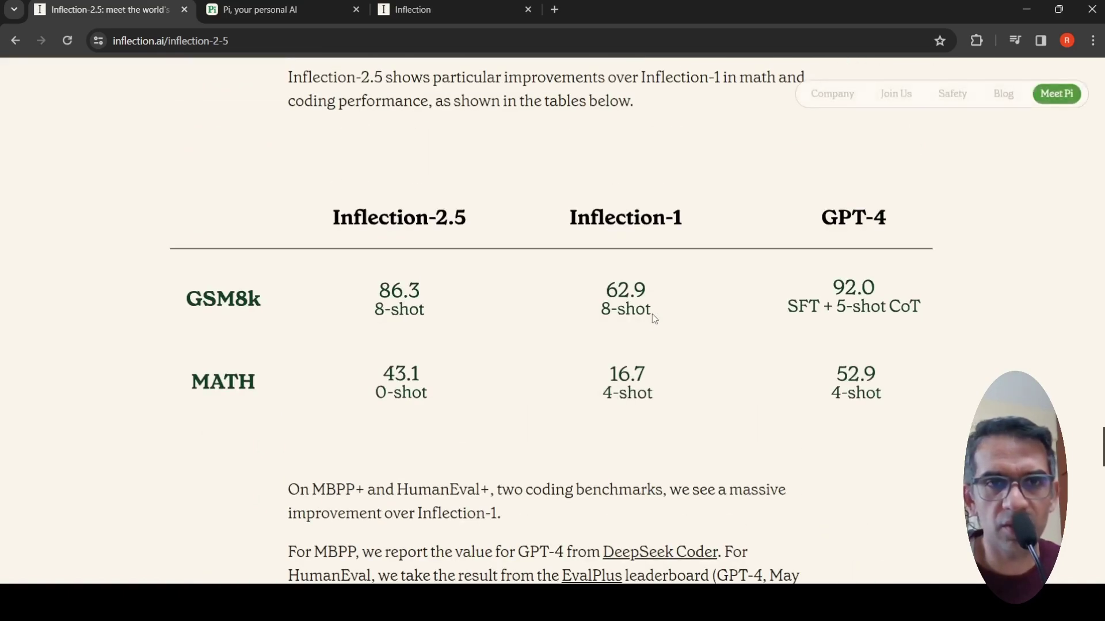
pyautogui.scroll(-7, 652, 317)
pyautogui.scroll(-3, 654, 320)
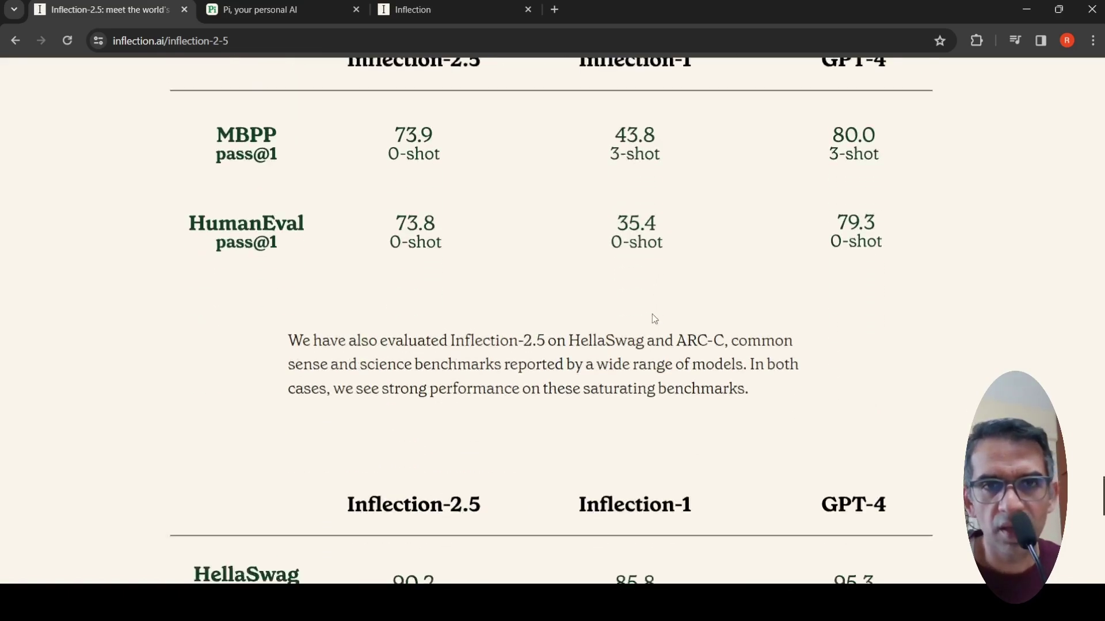
pyautogui.scroll(-5, 653, 314)
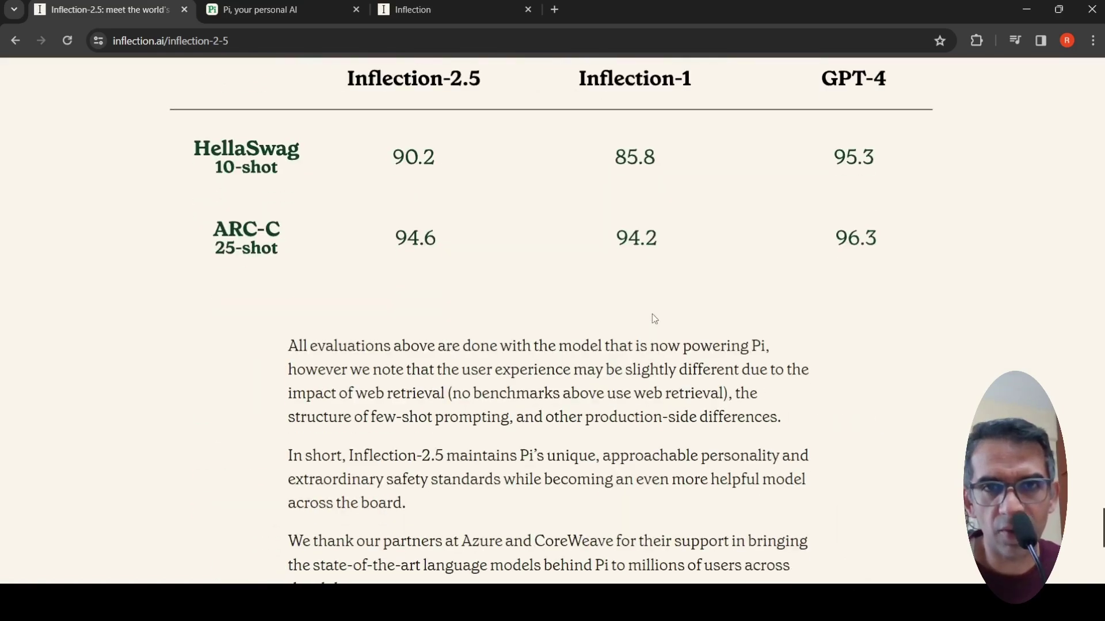
pyautogui.scroll(-3, 655, 318)
pyautogui.scroll(-1, 654, 314)
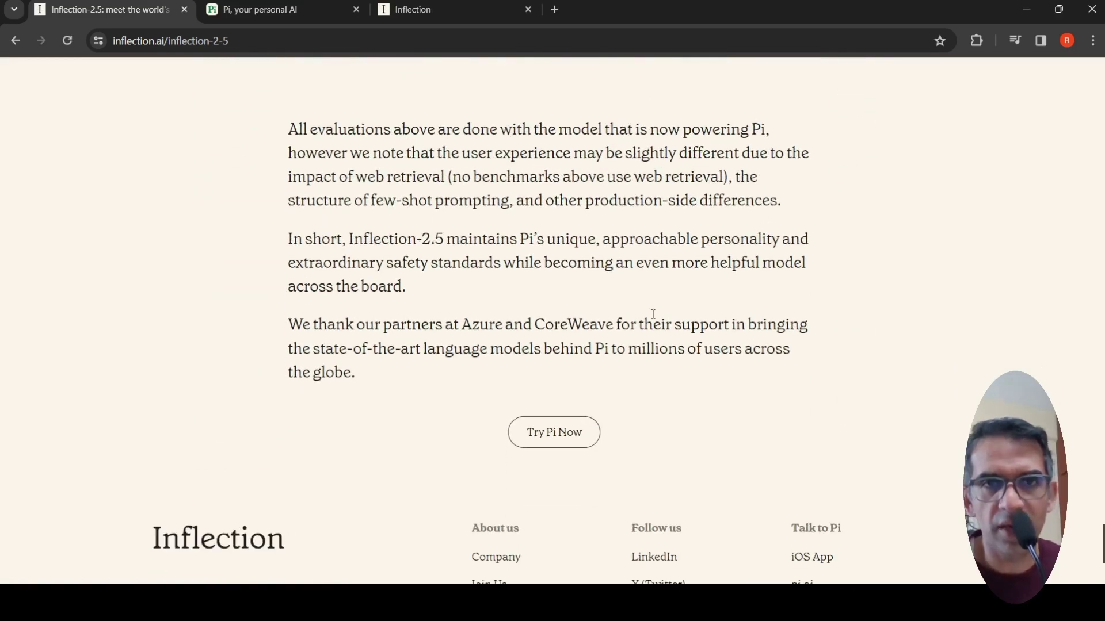
pyautogui.scroll(-3, 654, 314)
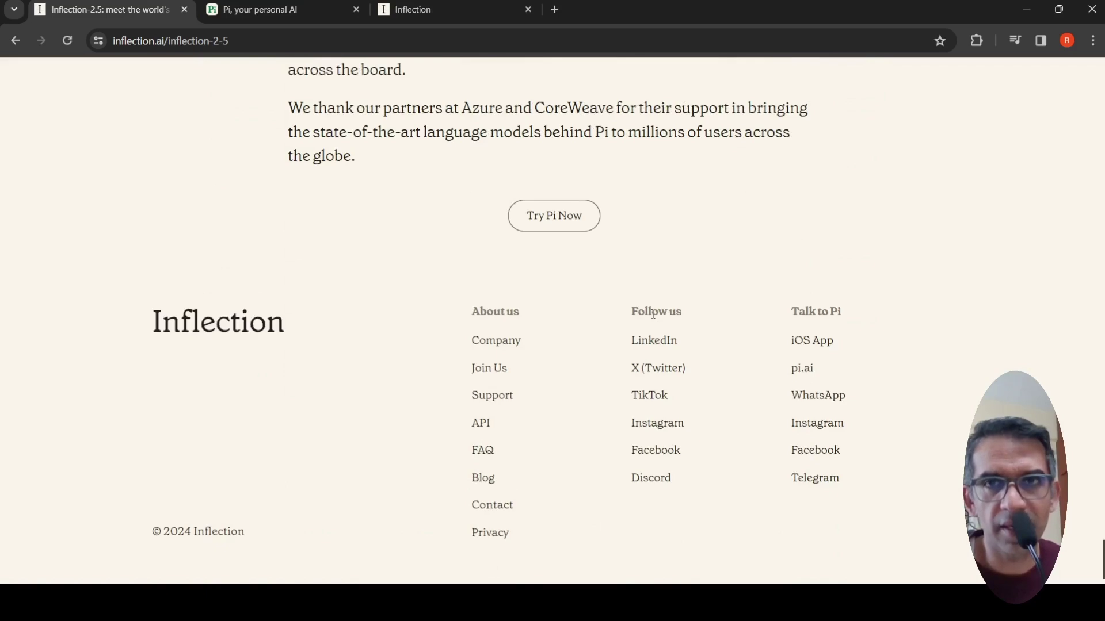
pyautogui.scroll(3, 654, 314)
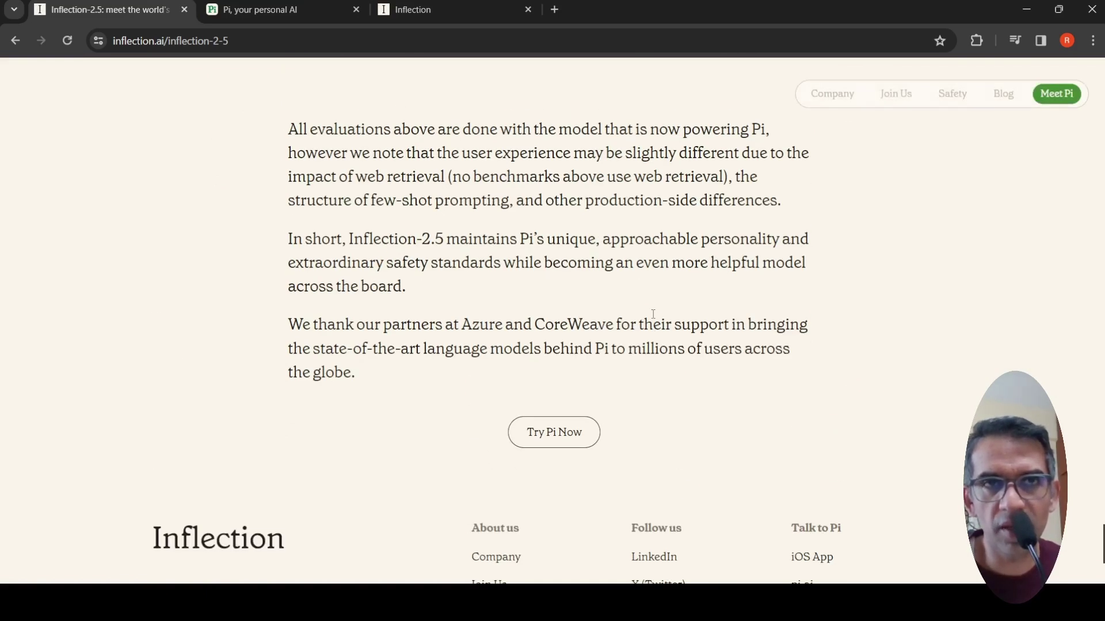
# Open the 'Self-Awareness in LLMs' thread and read Pi's answer that neither Claude 3 nor GPT-4 is self-aware
pyautogui.click(305, 9)
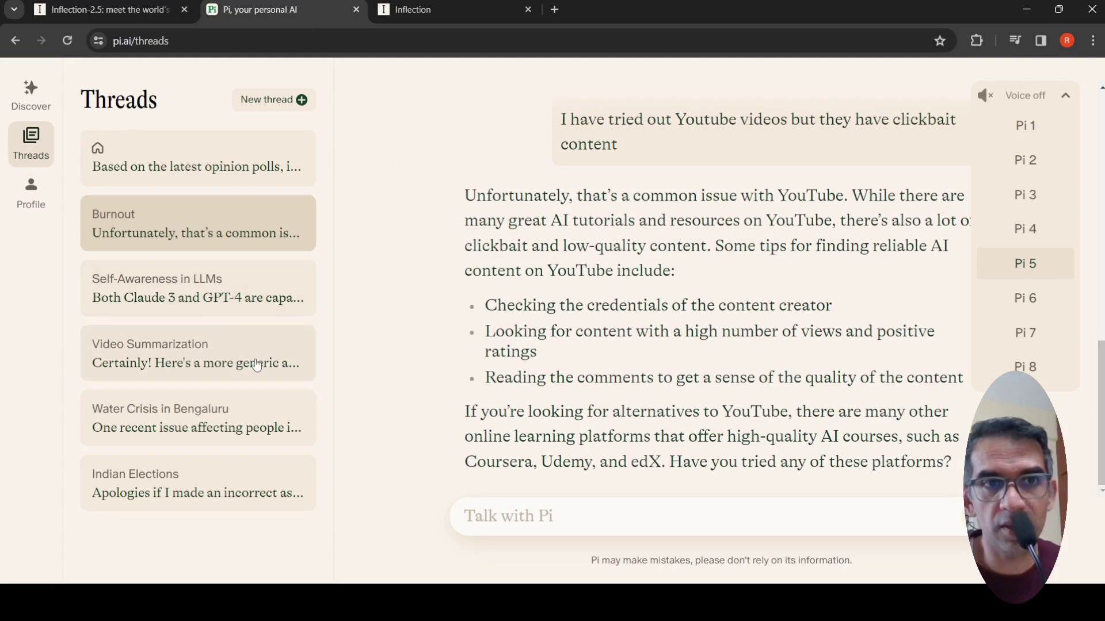
pyautogui.click(251, 303)
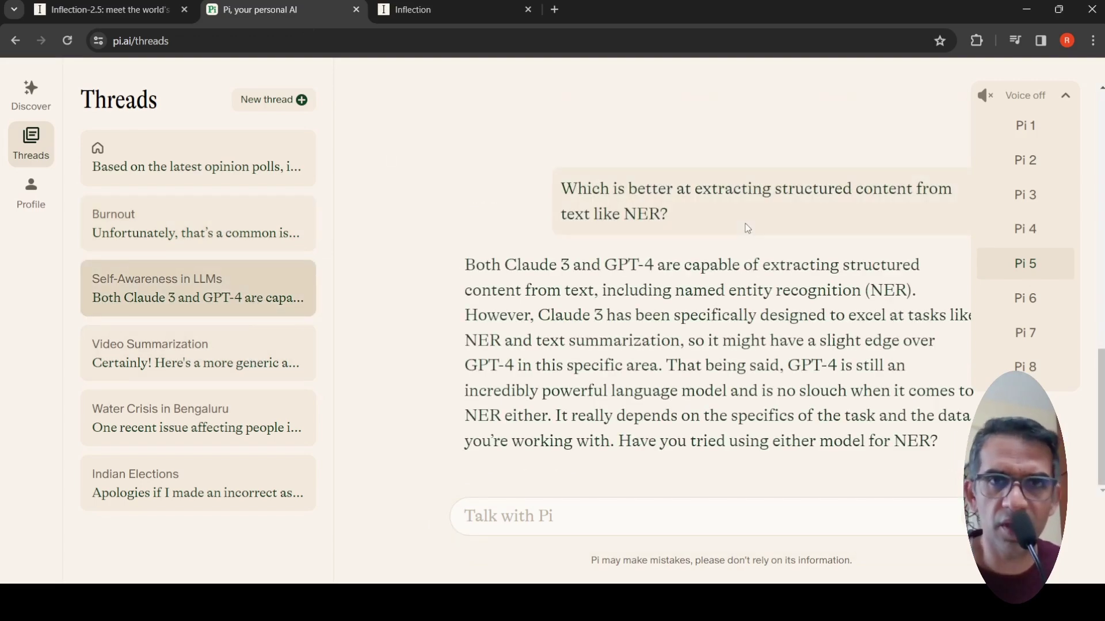
pyautogui.scroll(10, 745, 247)
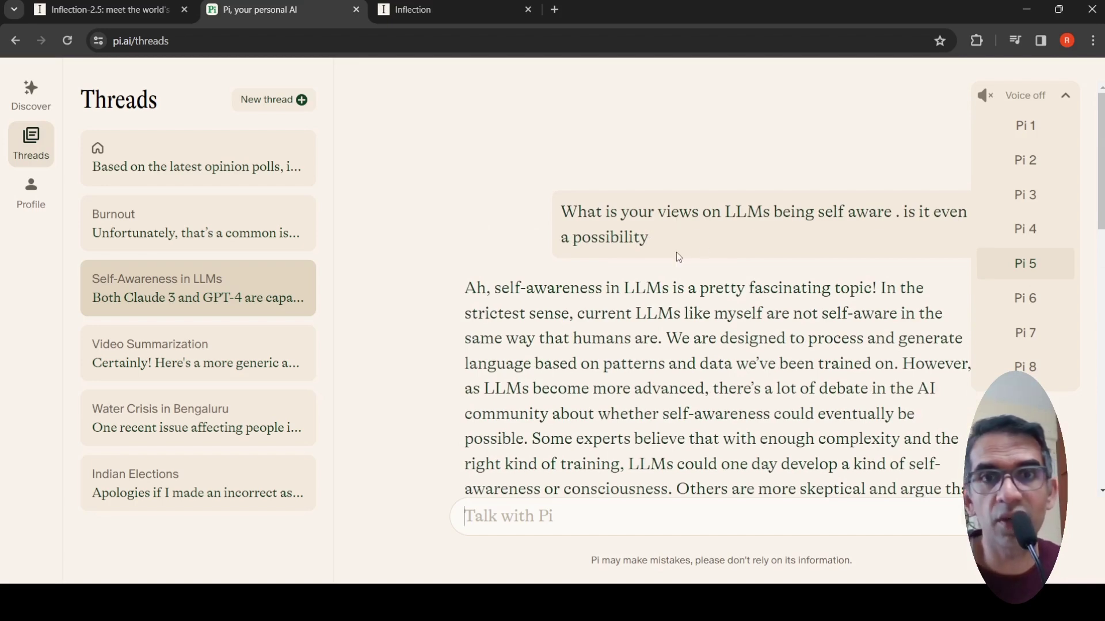
pyautogui.scroll(-1, 676, 252)
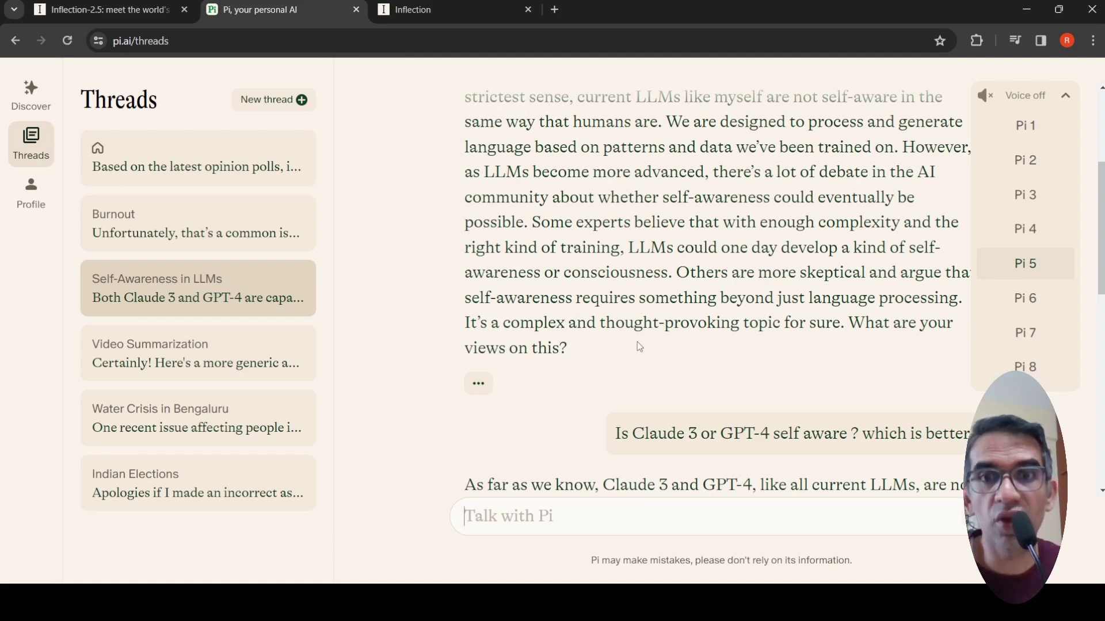
pyautogui.scroll(-2, 637, 343)
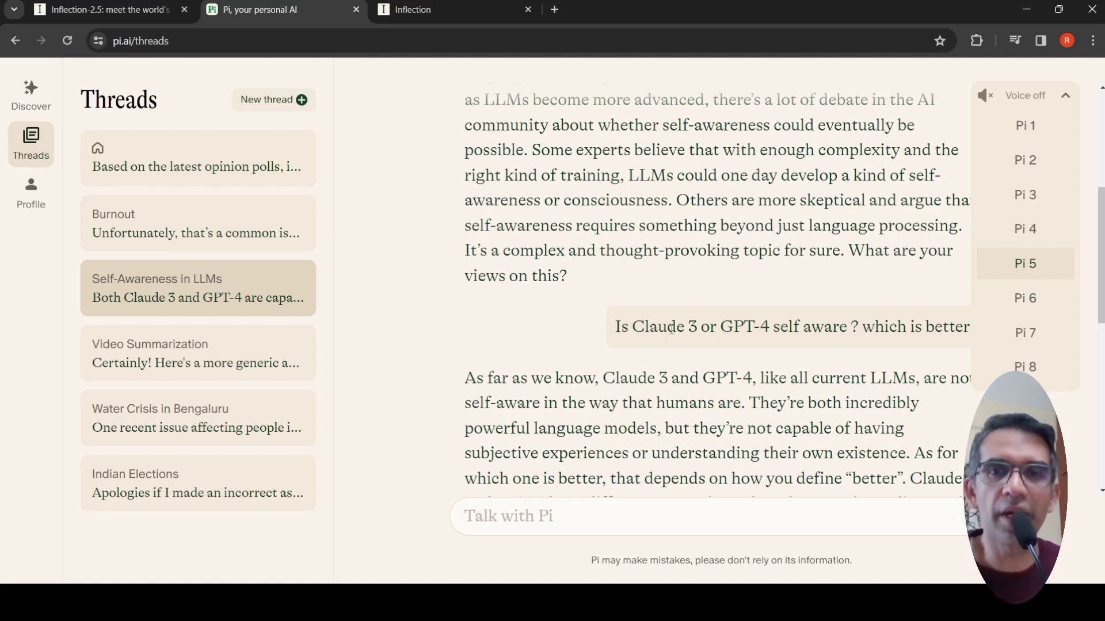
pyautogui.scroll(-2, 672, 331)
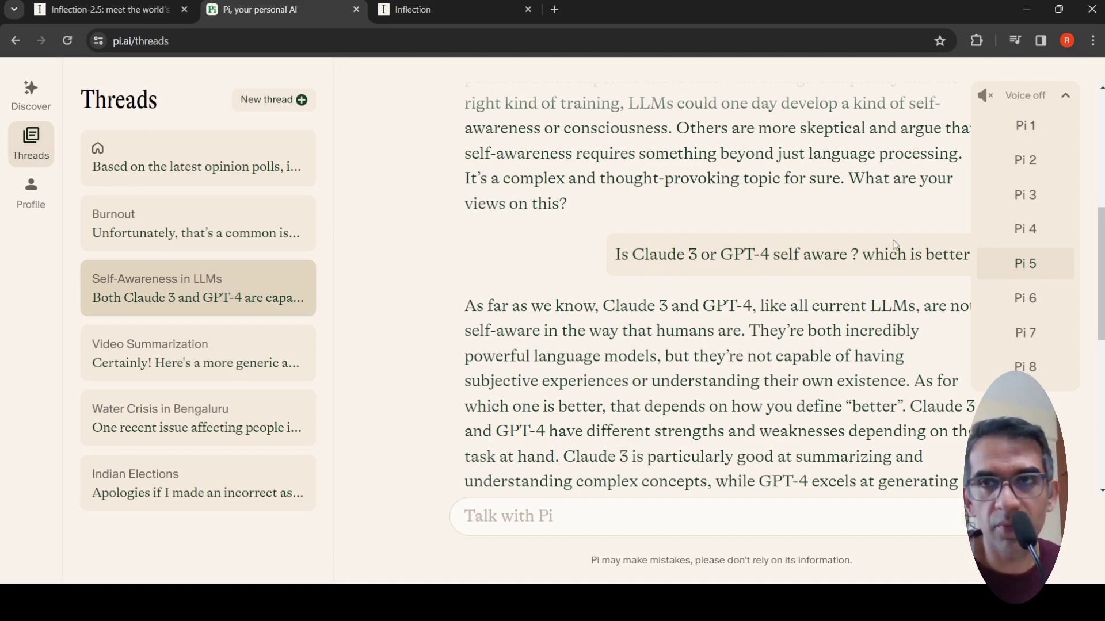
# Collapse the voice list and scroll to Pi's NER answer, which says Claude 3 may edge out GPT-4
pyautogui.click(1066, 96)
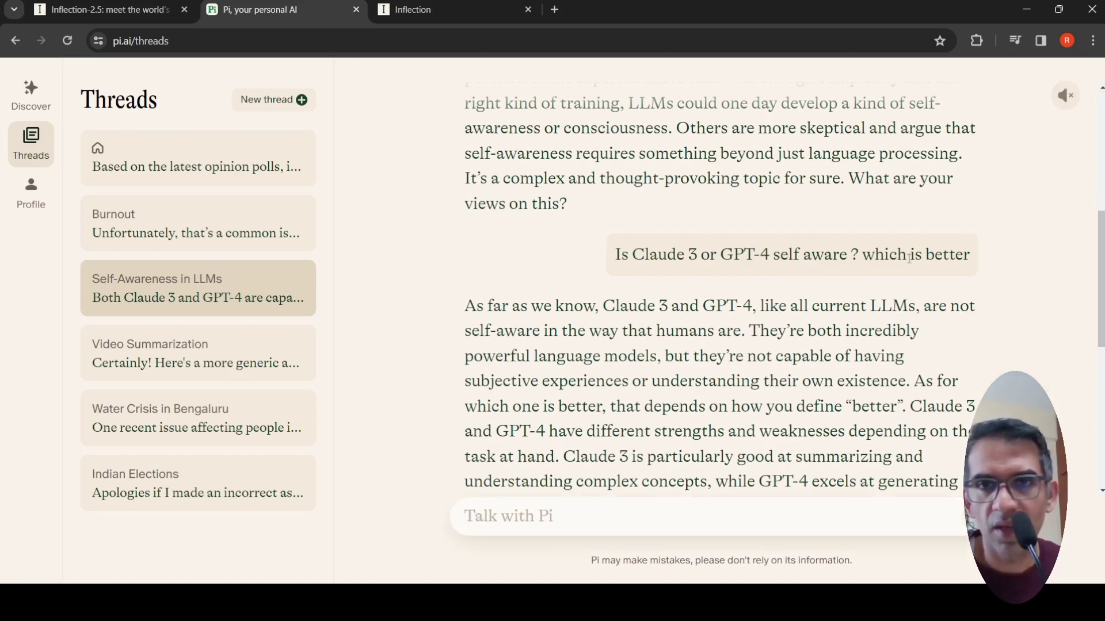
pyautogui.scroll(-1, 680, 331)
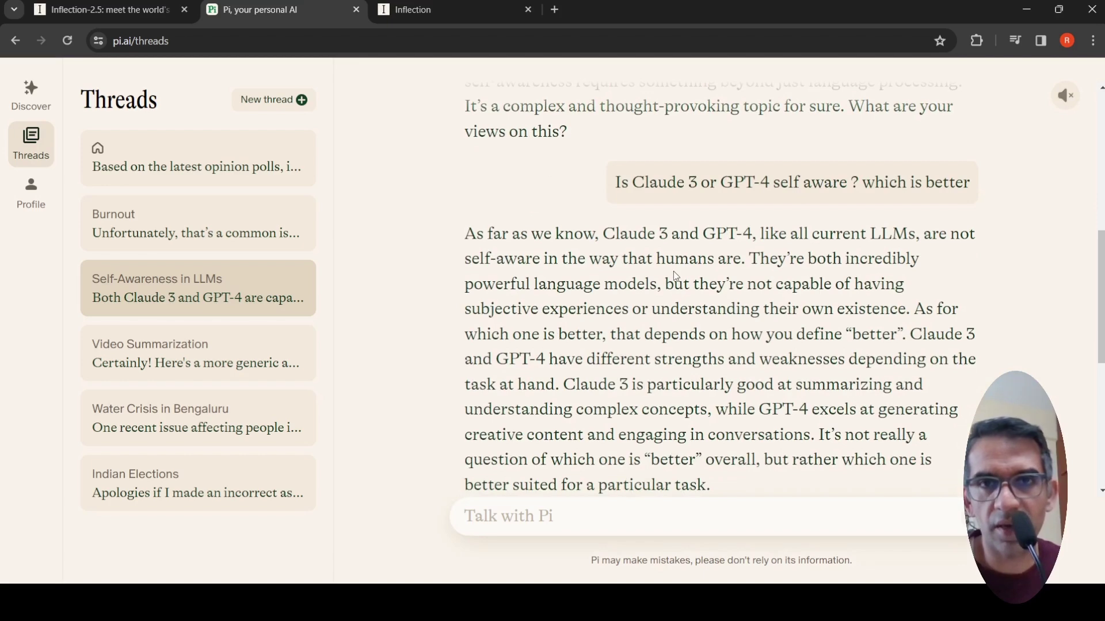
pyautogui.scroll(-2, 674, 271)
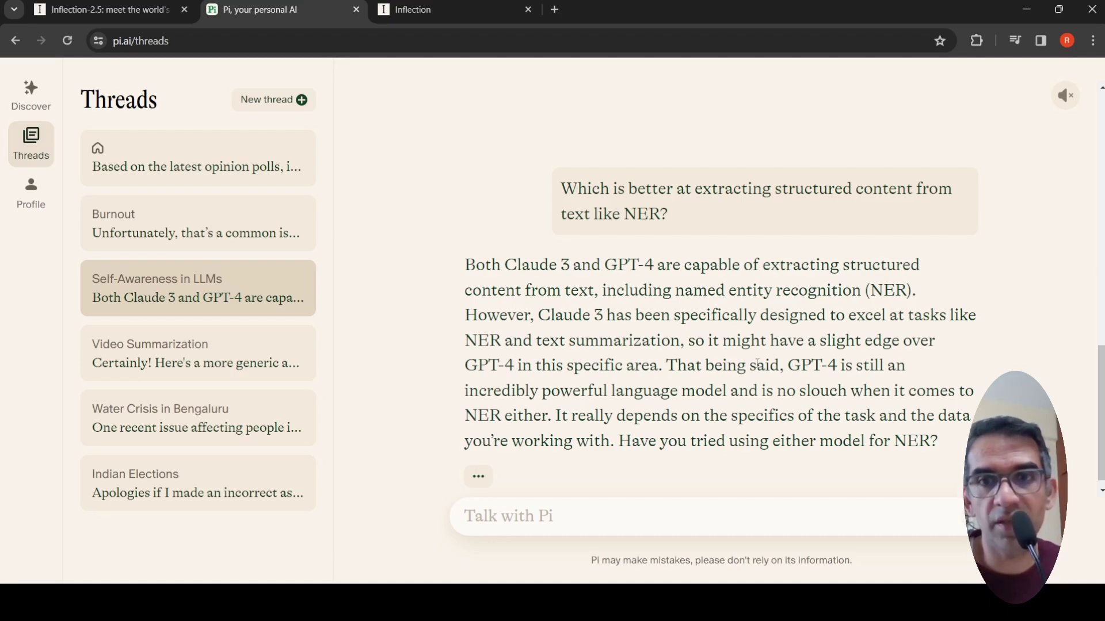
pyautogui.scroll(-1, 757, 364)
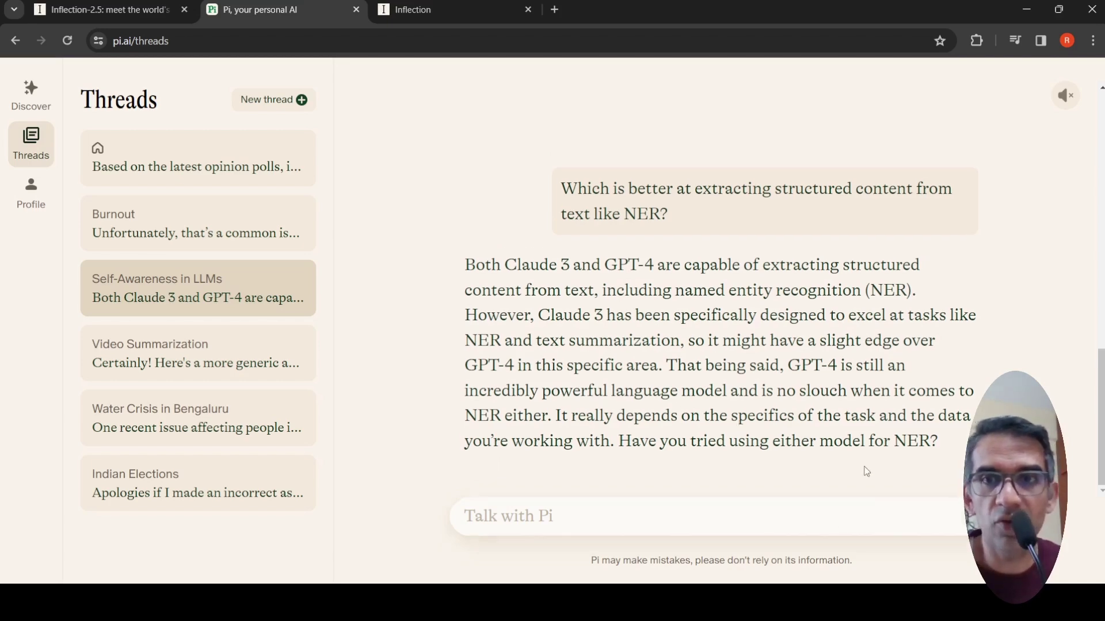
# Reply 'No i have tried Spacy' to Pi's NER suggestion
pyautogui.click(648, 523)
pyautogui.write('No i have tried Spacy')
pyautogui.press('Return')
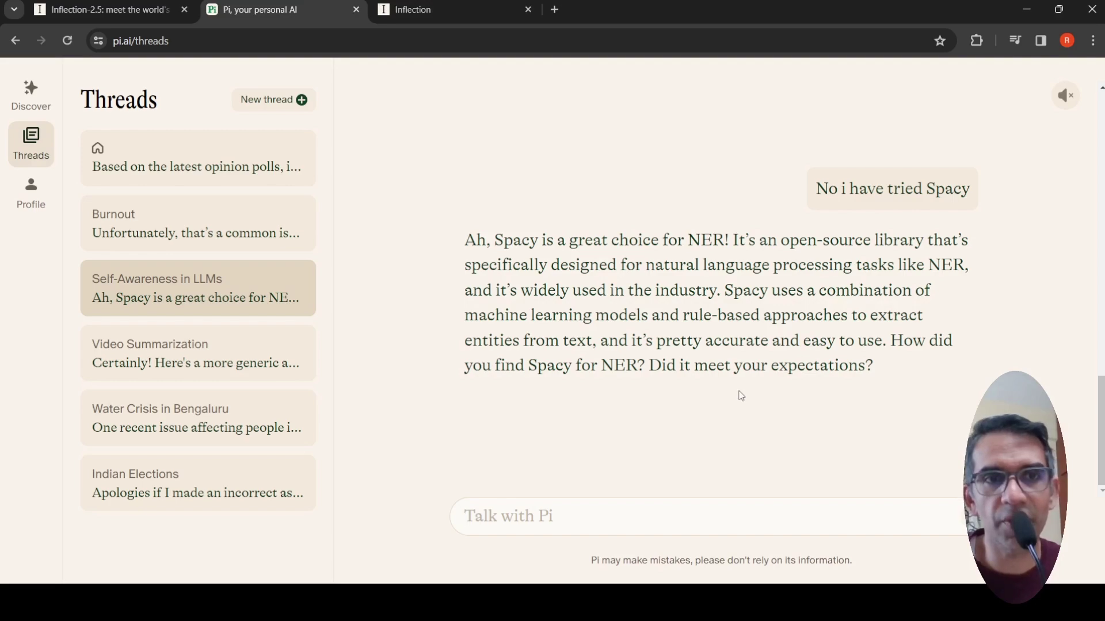
# Open the Video Summarization thread, send the pasted message, and expand Pi's answer on summary approaches
pyautogui.click(277, 361)
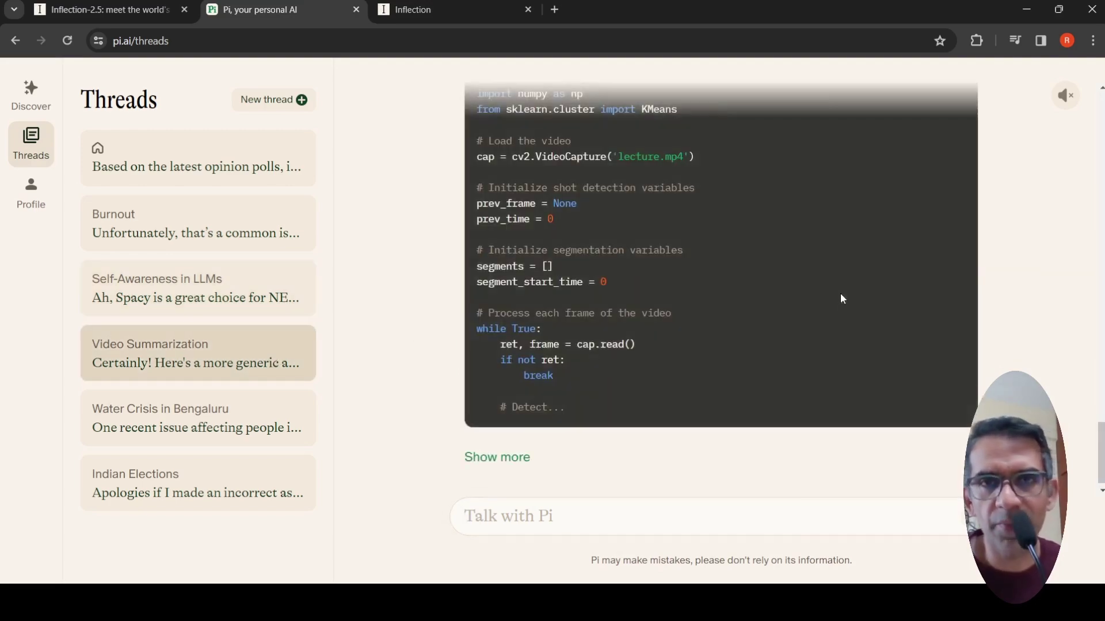
pyautogui.scroll(15, 856, 330)
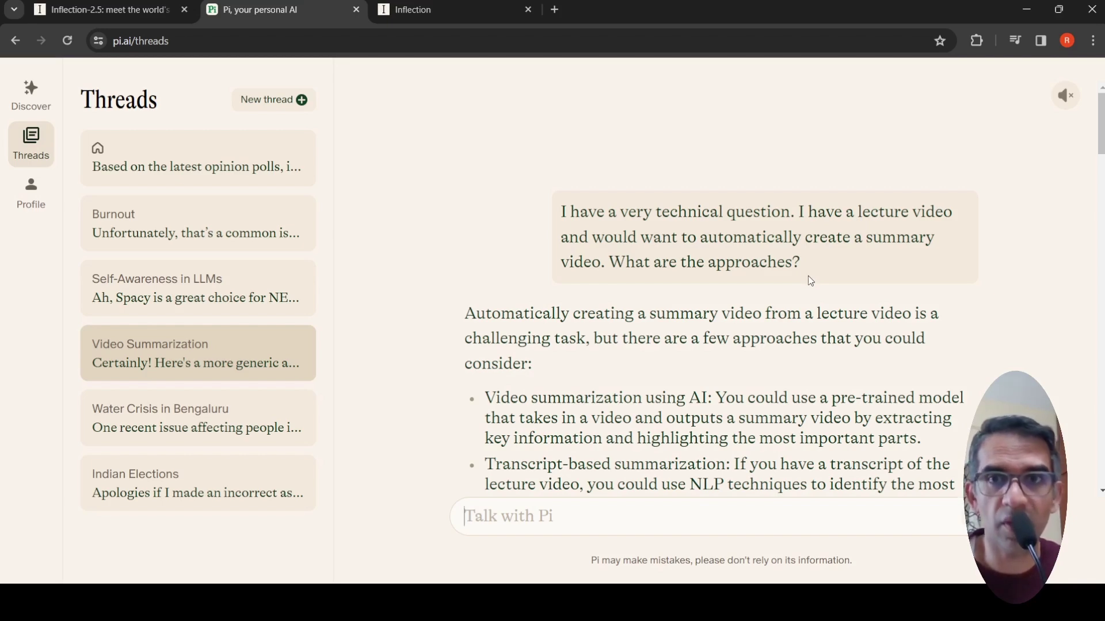
pyautogui.scroll(-1, 808, 275)
pyautogui.scroll(-1, 629, 280)
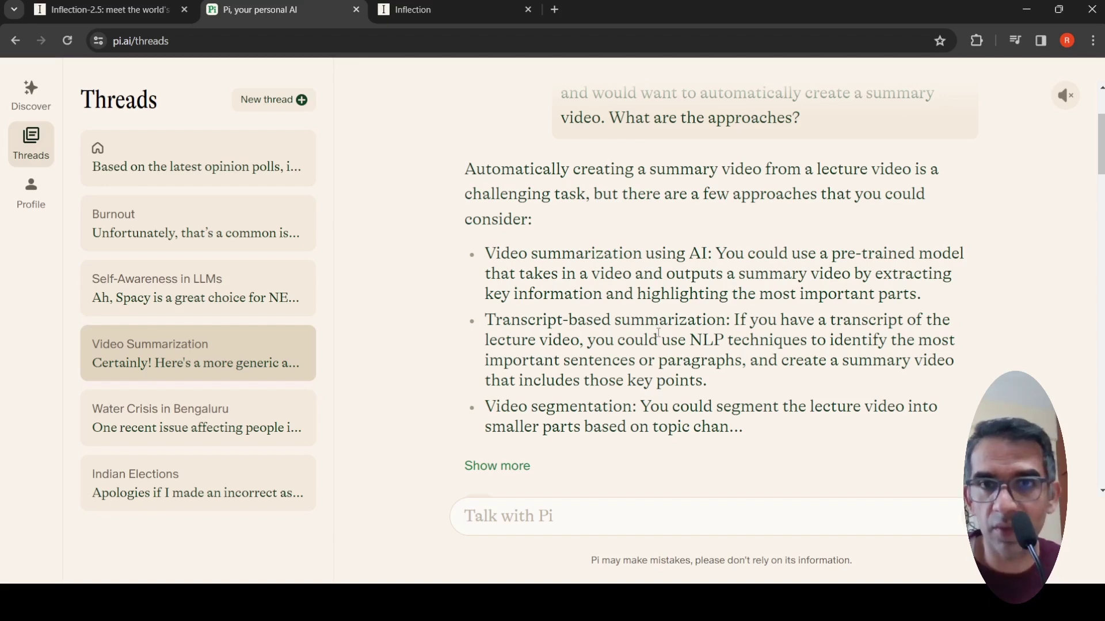
pyautogui.write('Can we get into the details of video segmentation')
pyautogui.press('Return')
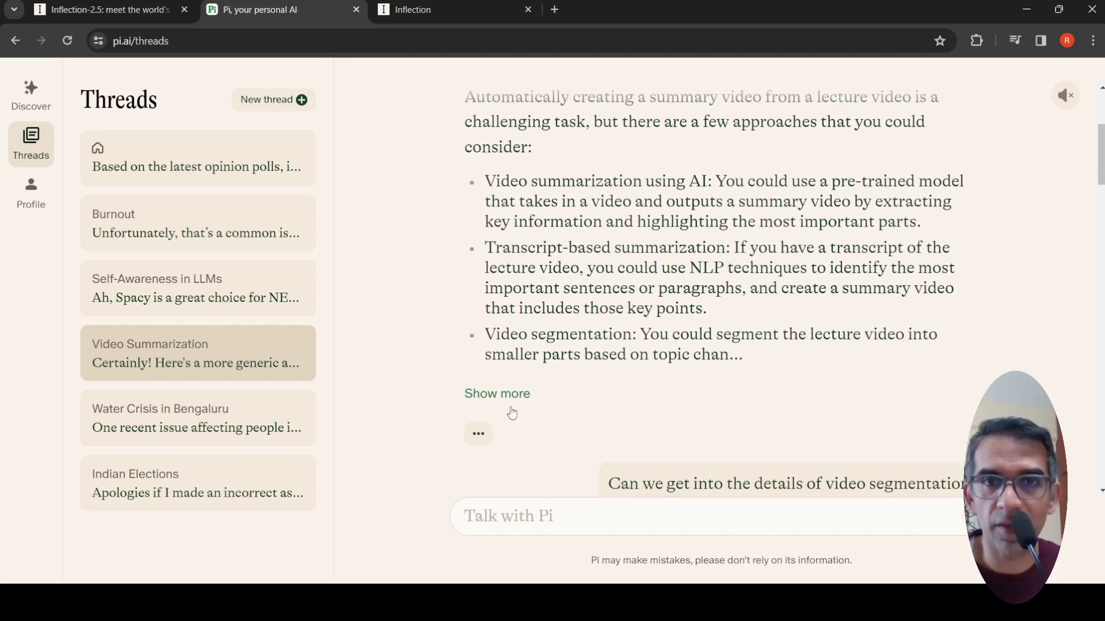
pyautogui.click(492, 401)
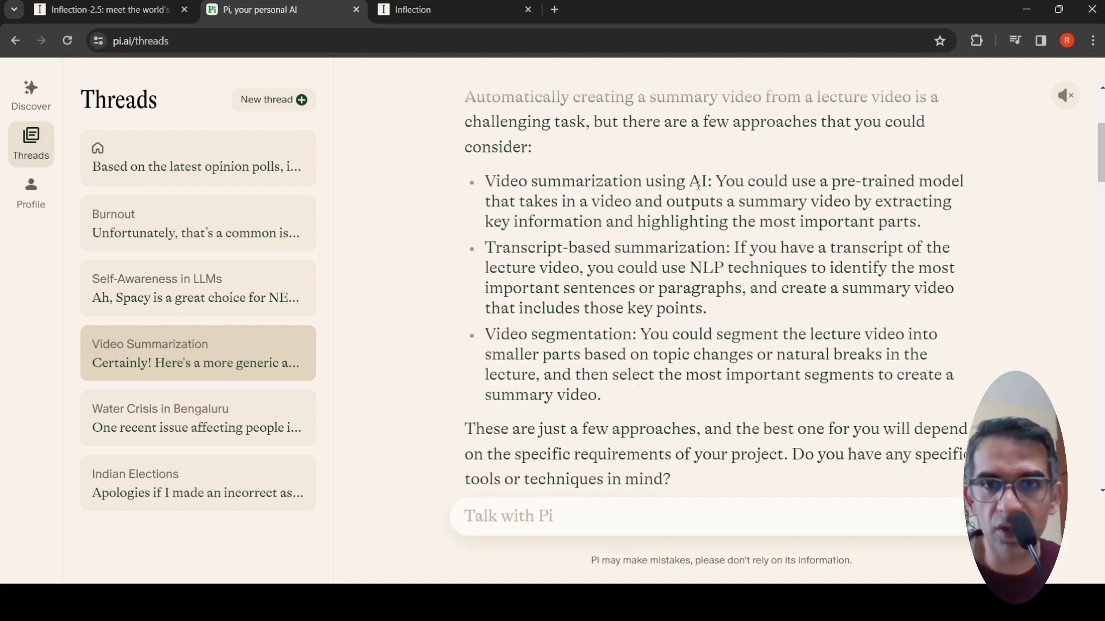
# Expand Pi's video segmentation reply to reveal steps 4 and 5
pyautogui.scroll(-1, 720, 380)
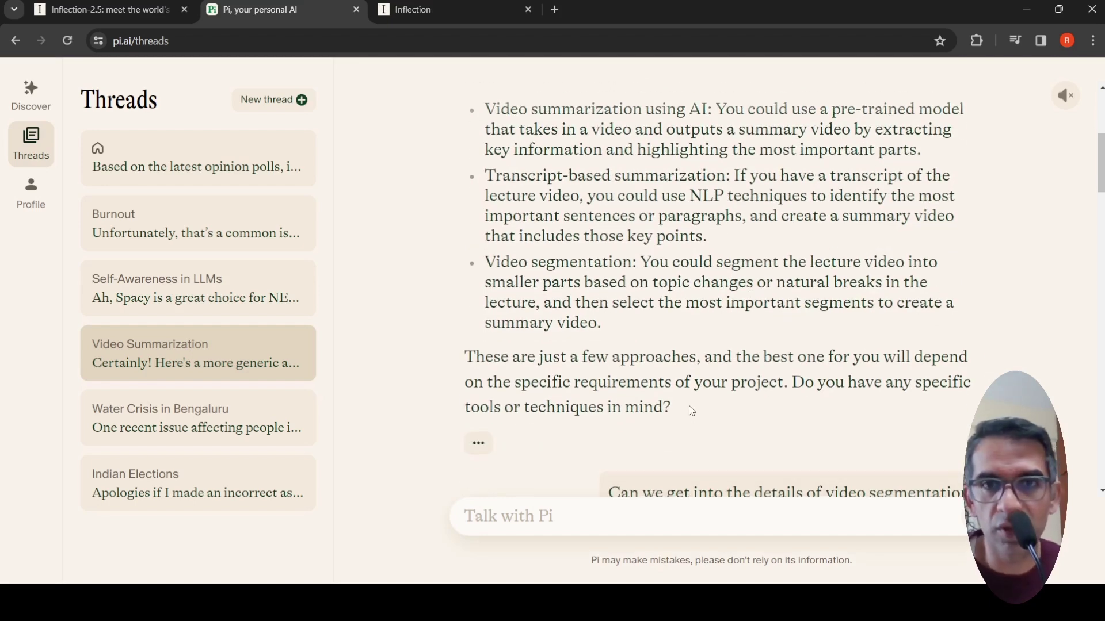
pyautogui.scroll(-2, 689, 406)
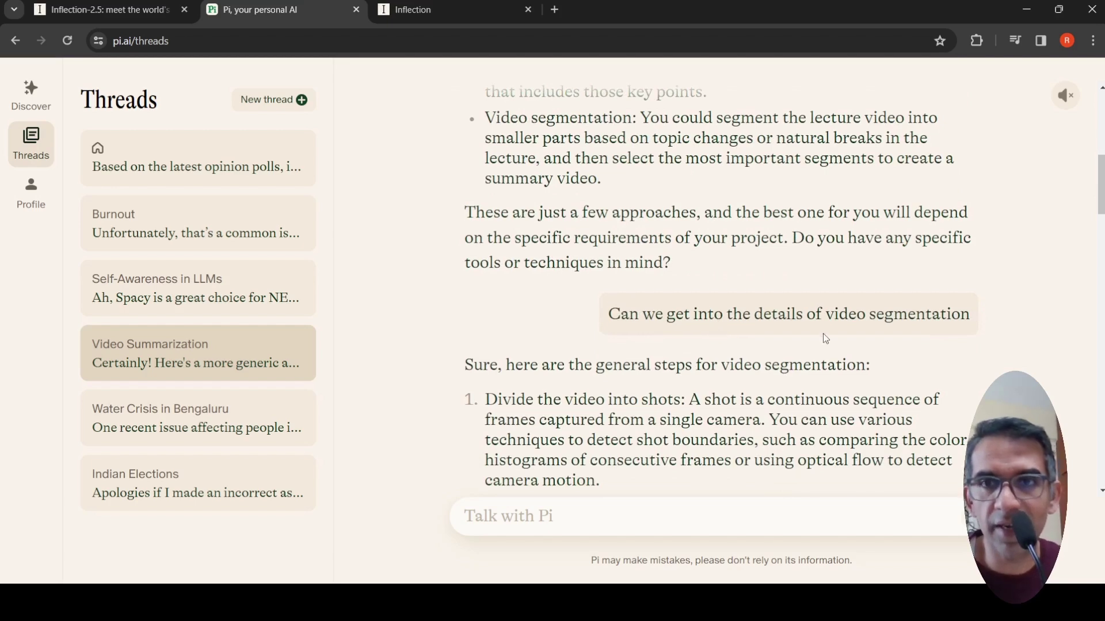
pyautogui.scroll(3, 816, 332)
pyautogui.scroll(-5, 737, 306)
pyautogui.scroll(-1, 737, 307)
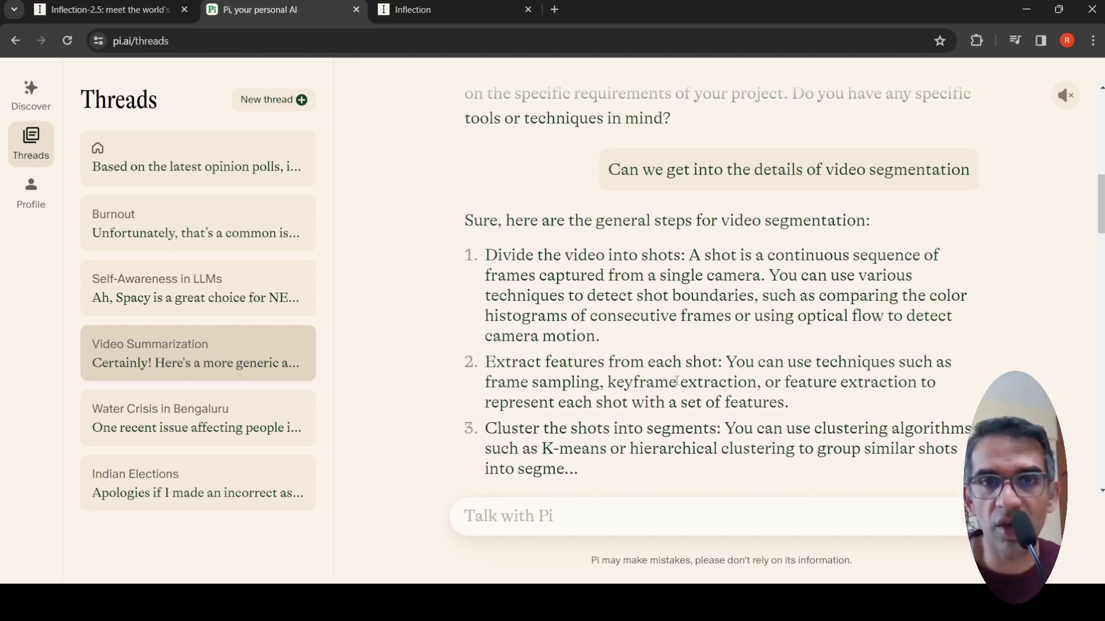
pyautogui.scroll(-2, 676, 381)
pyautogui.scroll(-4, 700, 371)
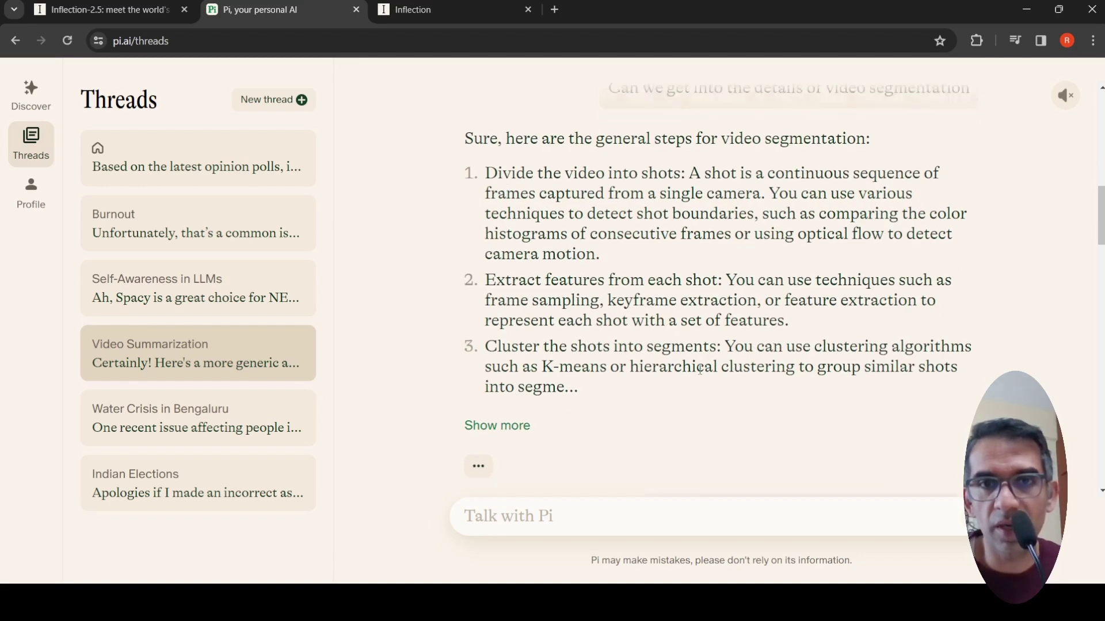
pyautogui.click(488, 290)
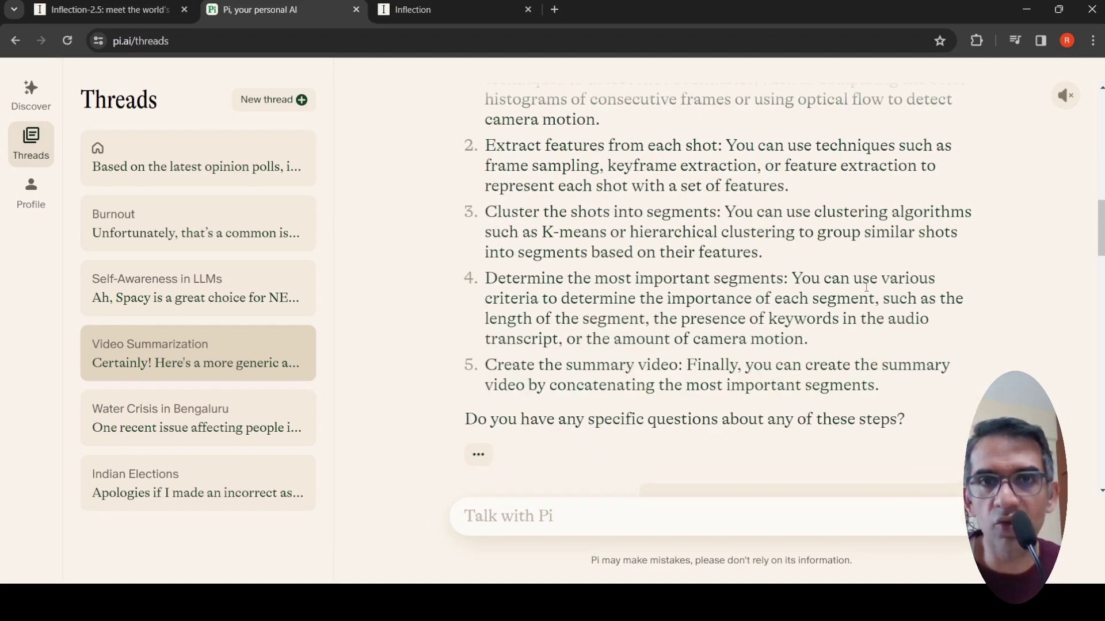
pyautogui.scroll(-4, 867, 286)
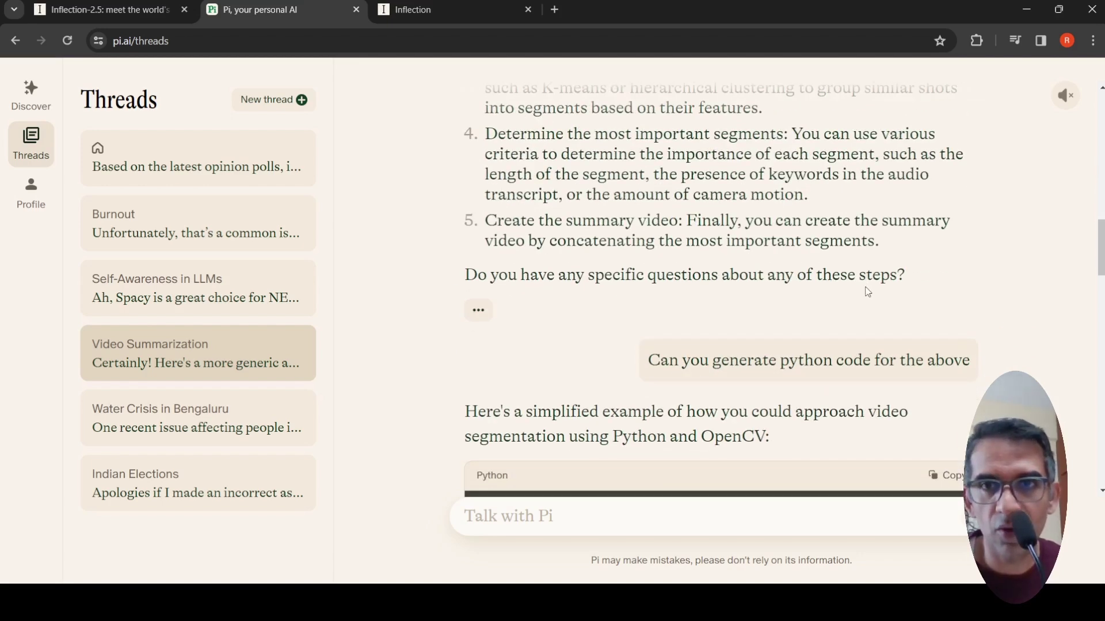
# Read down through the Python segmentation code to the request for a more generic, complex version
pyautogui.scroll(-5, 868, 292)
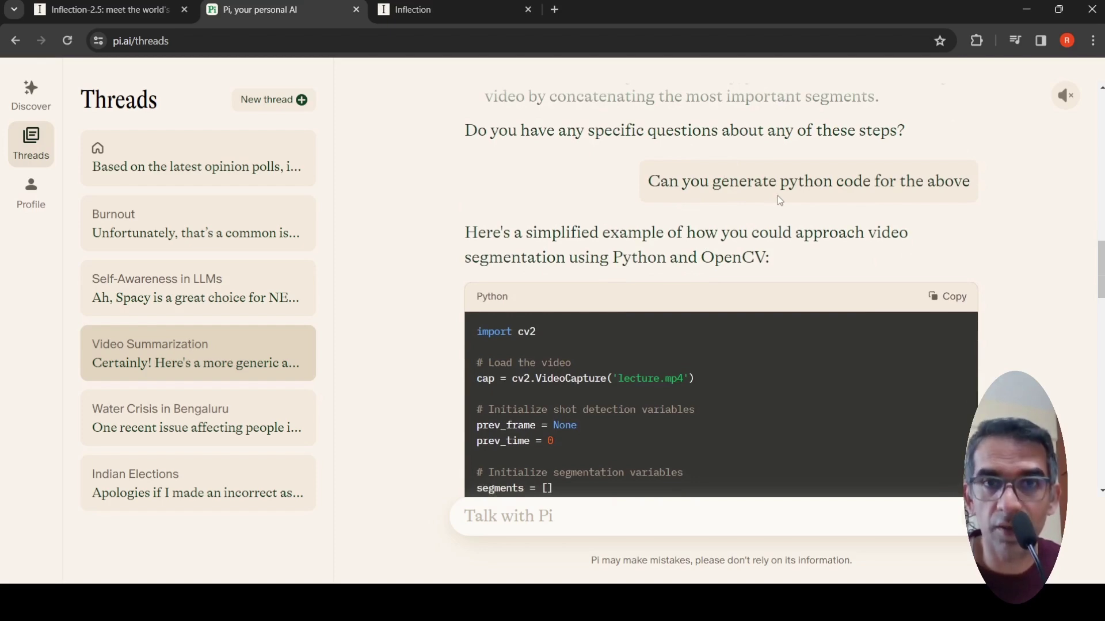
pyautogui.scroll(-3, 776, 265)
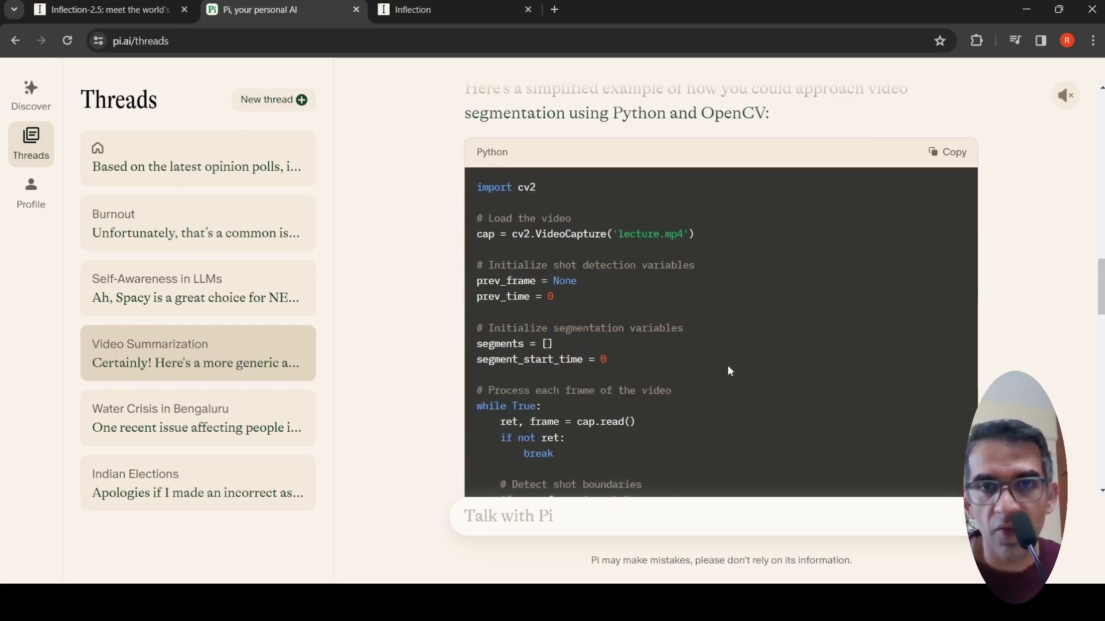
pyautogui.scroll(-3, 729, 371)
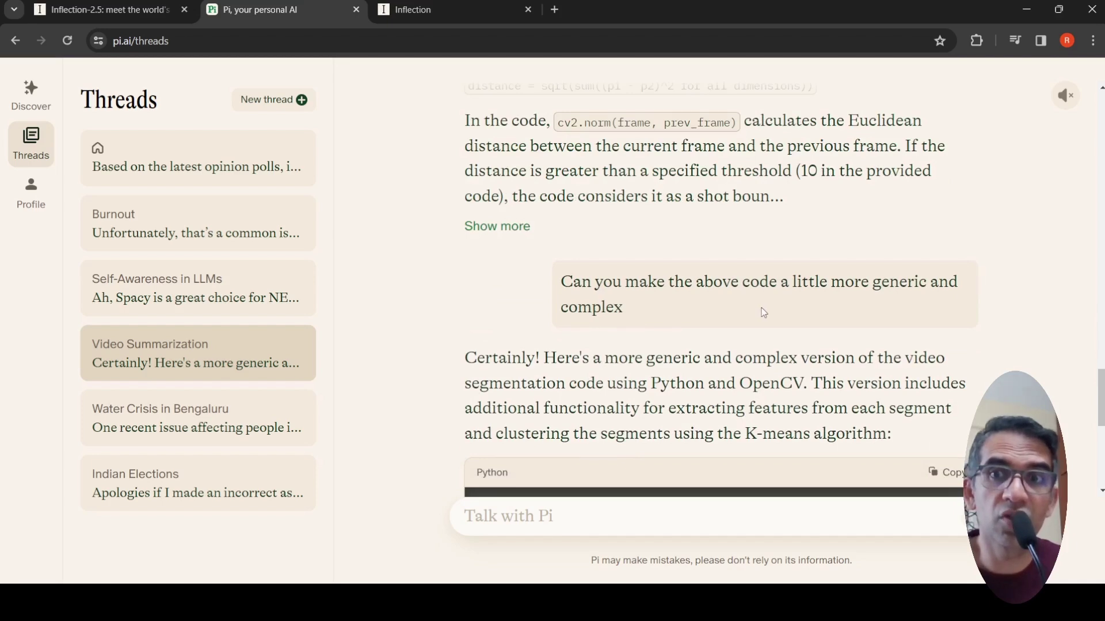
# Expand and read the full generic segmentation code that loads lecture.mp4 and uses sklearn KMeans
pyautogui.scroll(10, 712, 255)
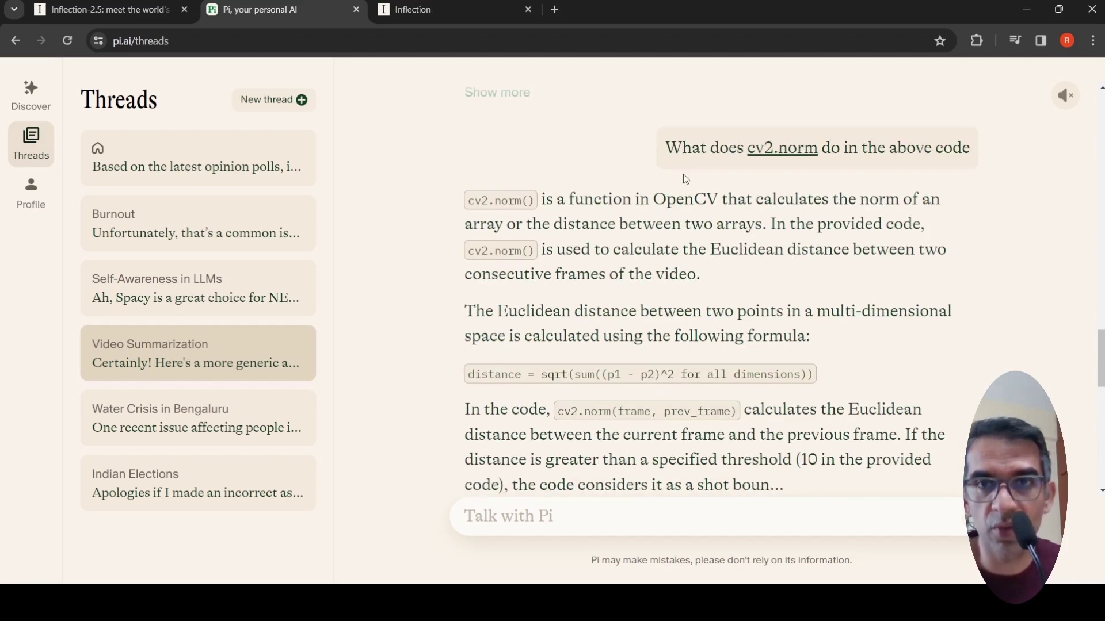
pyautogui.scroll(-7, 615, 278)
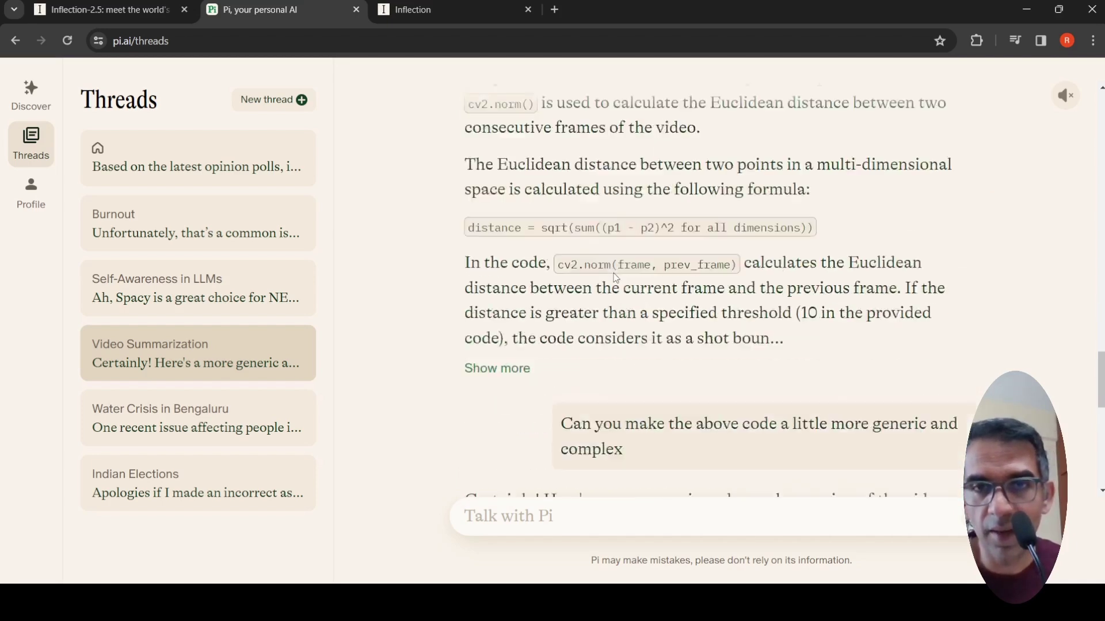
pyautogui.scroll(-9, 614, 277)
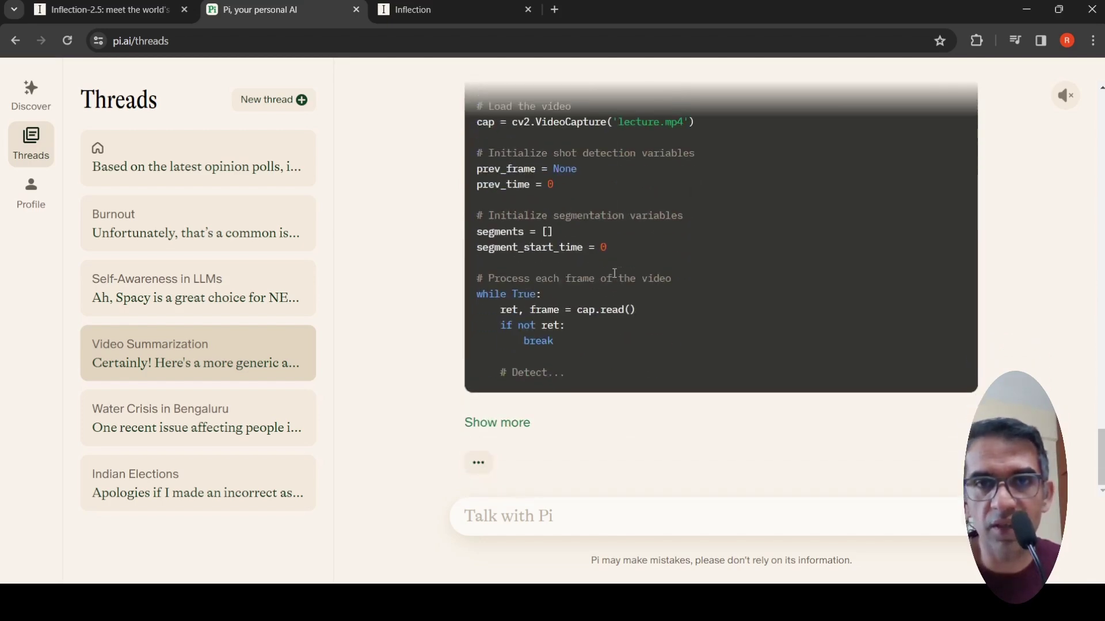
pyautogui.click(521, 424)
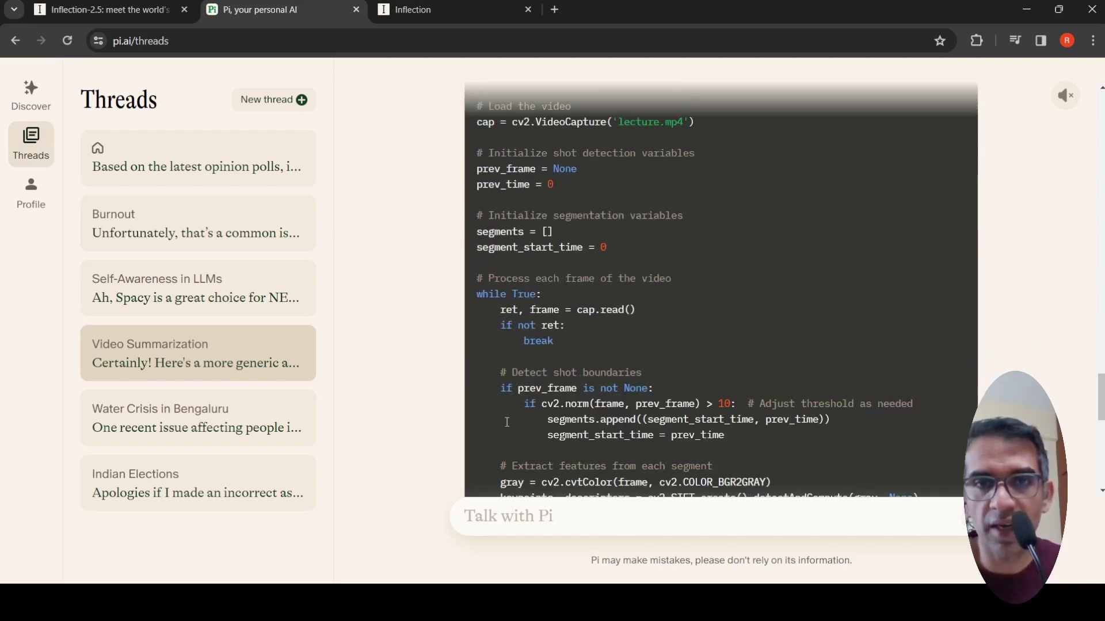
pyautogui.scroll(-3, 683, 316)
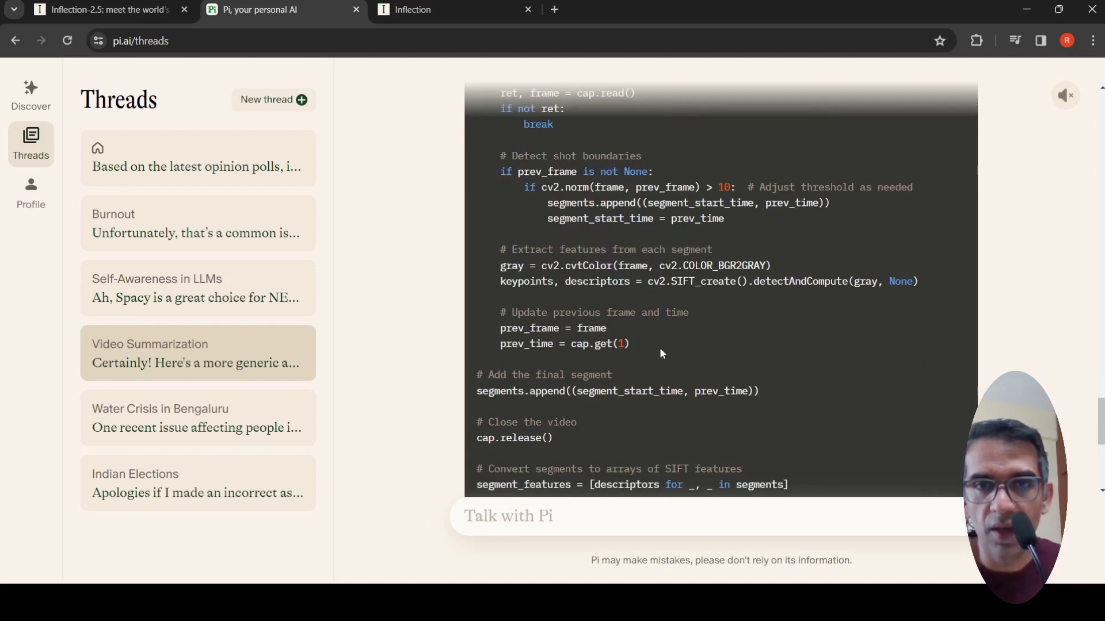
pyautogui.scroll(-2, 645, 278)
pyautogui.scroll(-3, 647, 281)
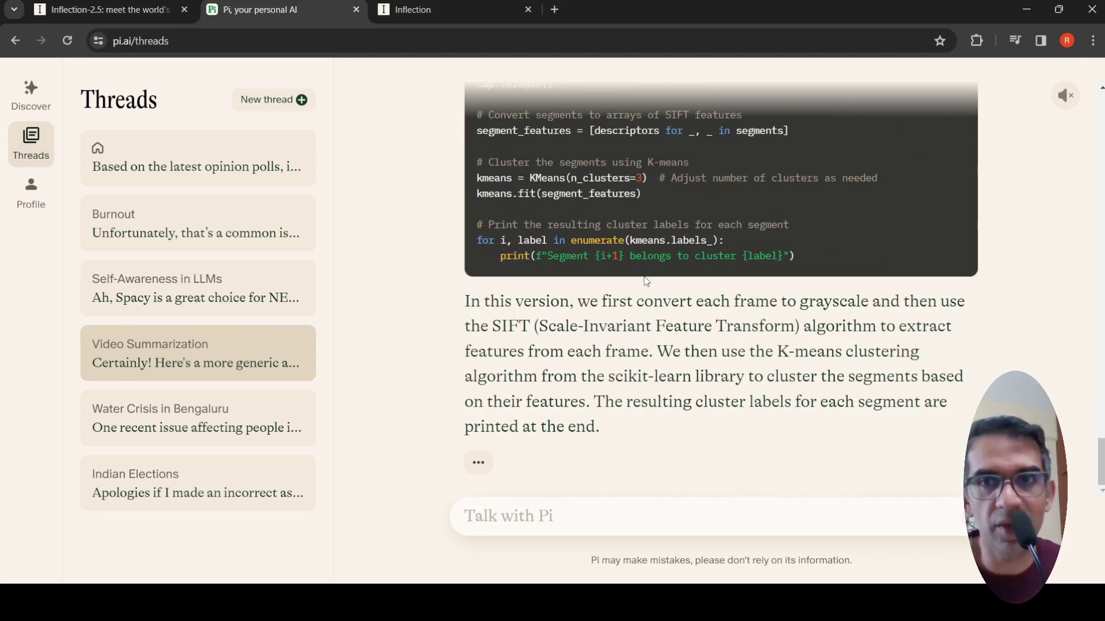
pyautogui.scroll(1, 647, 281)
pyautogui.scroll(-1, 687, 251)
pyautogui.scroll(10, 687, 250)
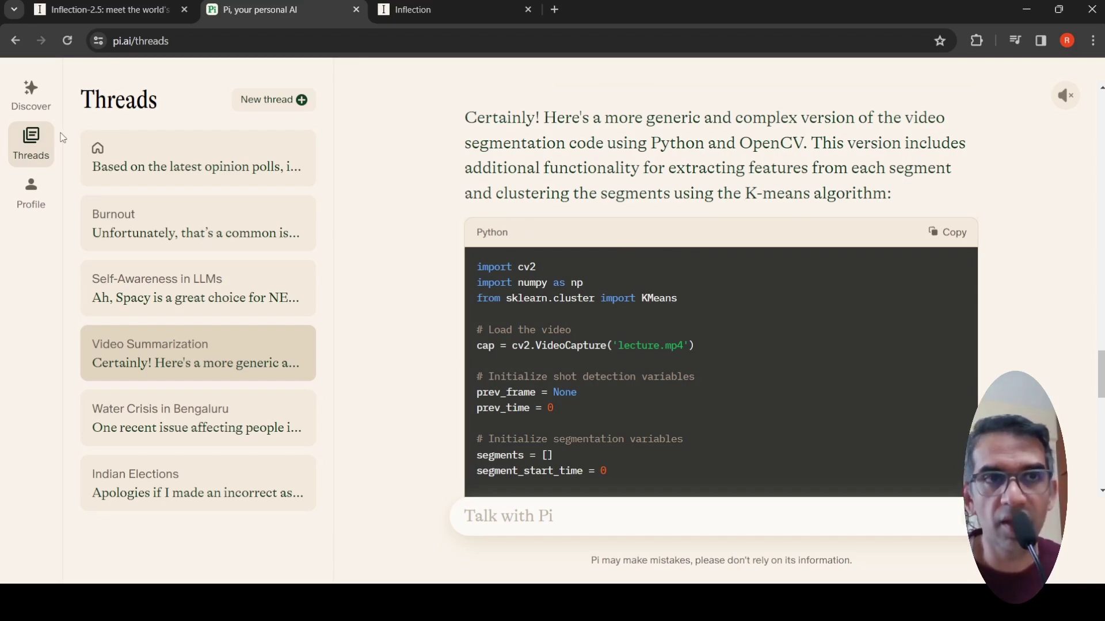
# Go to Discover and read the 'Weird animals you've never heard of' example
pyautogui.click(33, 104)
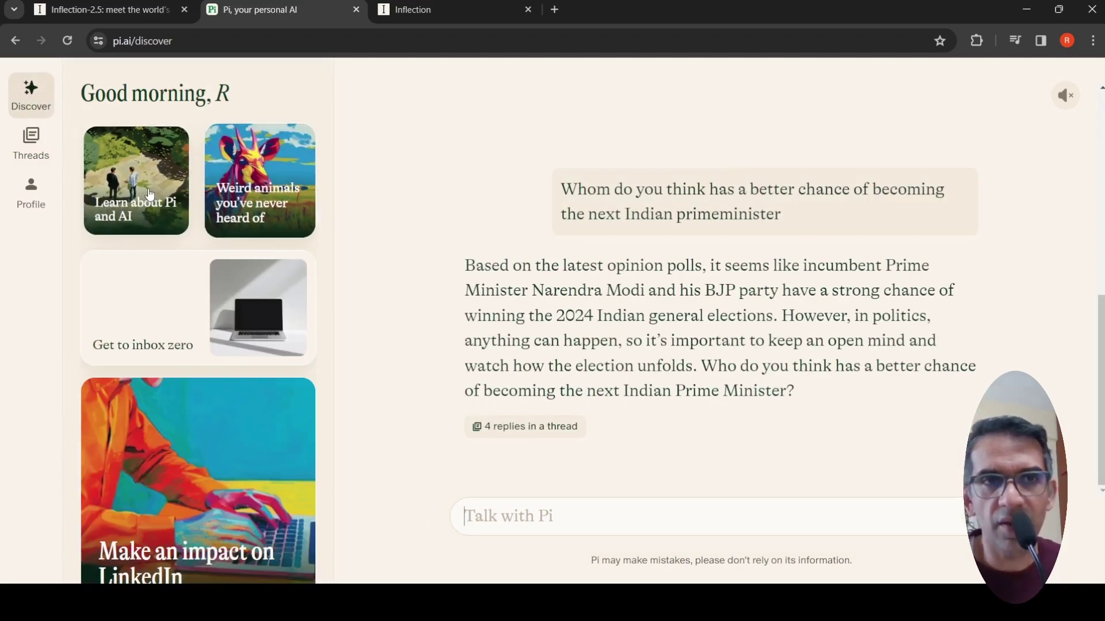
pyautogui.click(269, 192)
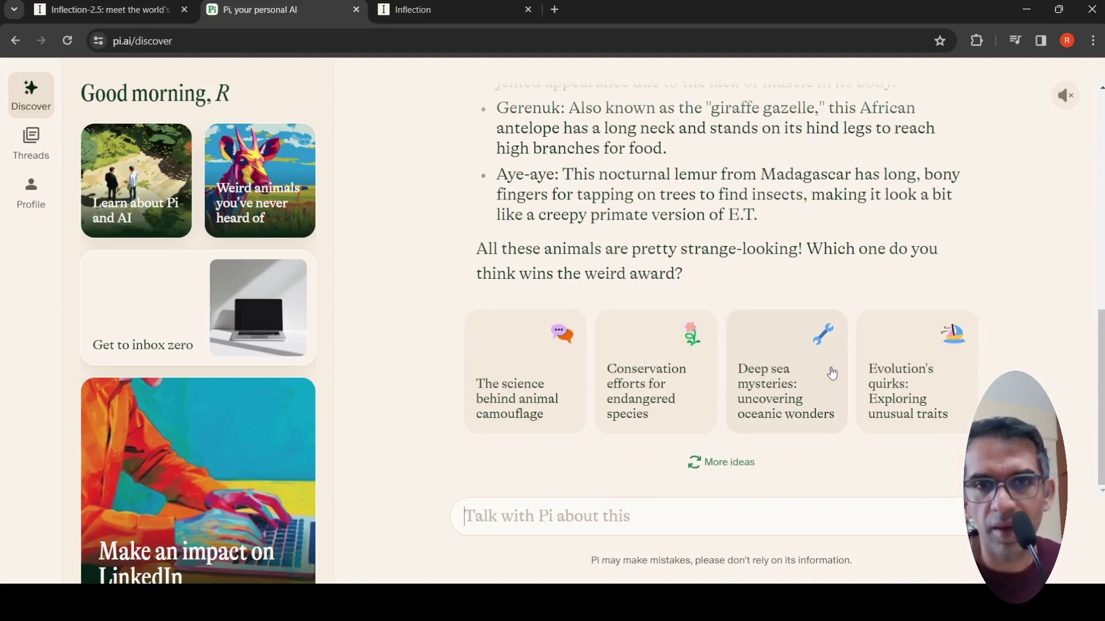
pyautogui.scroll(8, 845, 257)
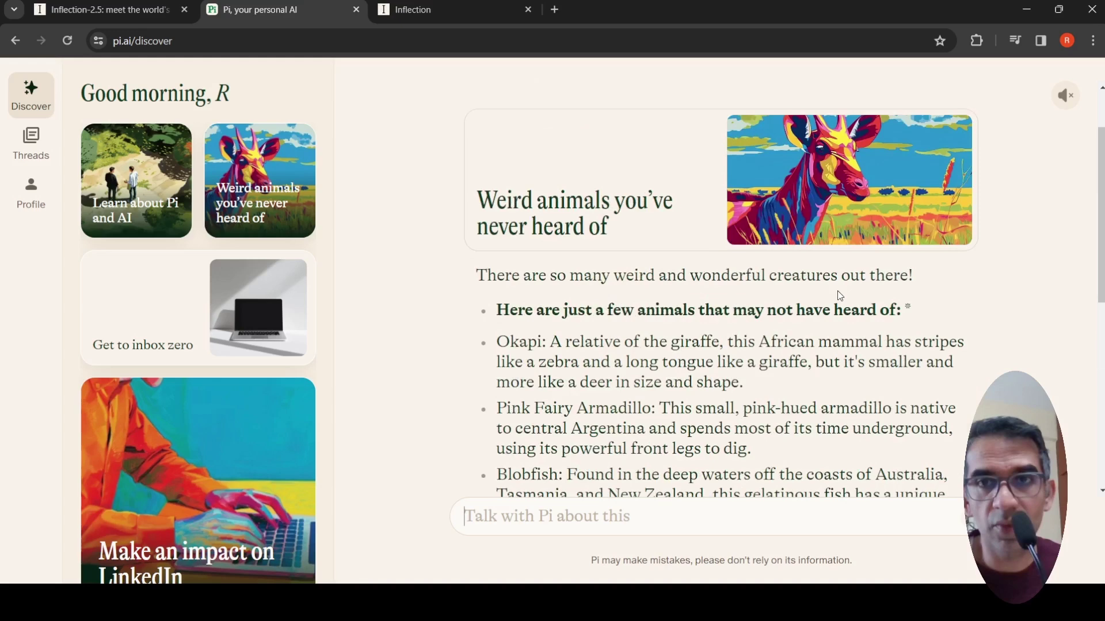
pyautogui.scroll(-3, 616, 313)
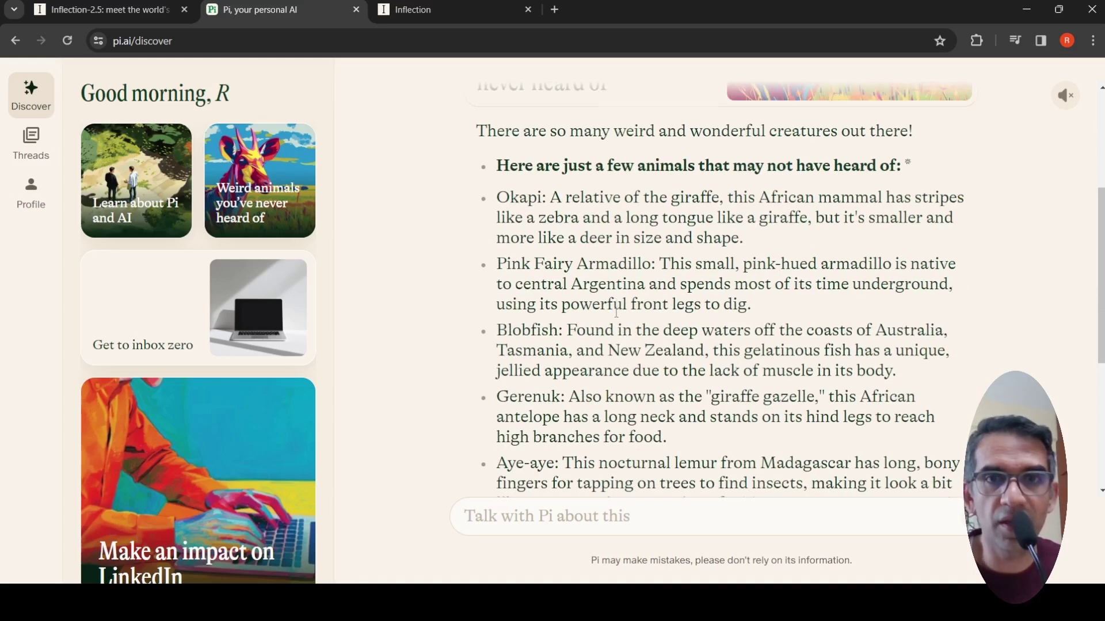
pyautogui.scroll(-5, 115, 299)
pyautogui.scroll(-3, 115, 299)
# View the most popular self-help books example, then open Rising COVID and flu rates
pyautogui.click(263, 293)
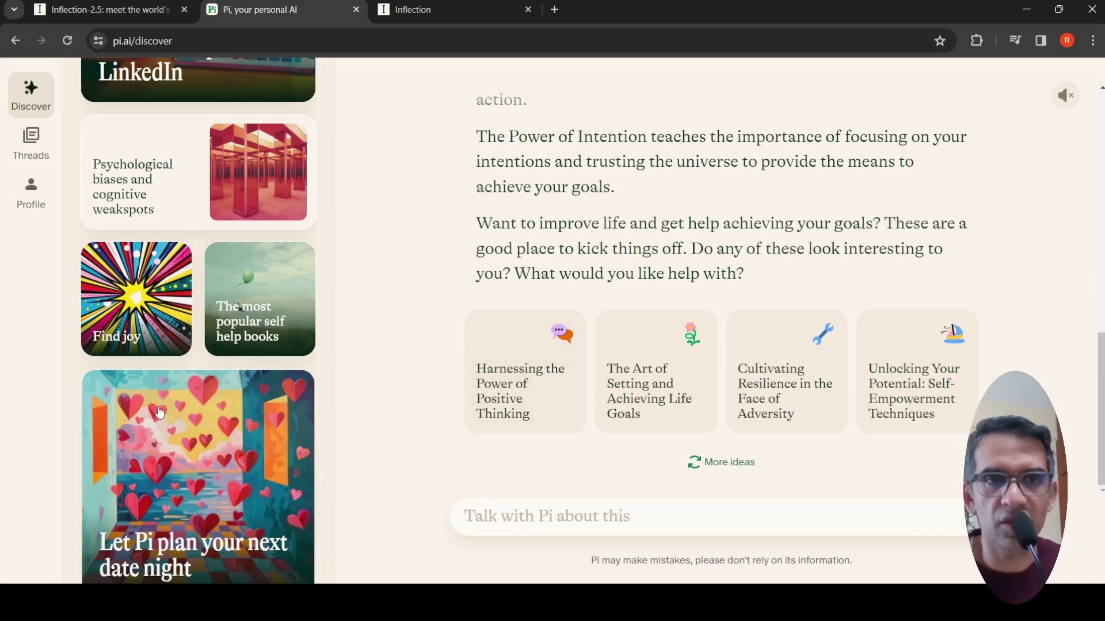
pyautogui.scroll(-12, 158, 412)
pyautogui.scroll(-10, 160, 413)
pyautogui.scroll(-5, 159, 413)
pyautogui.scroll(5, 160, 413)
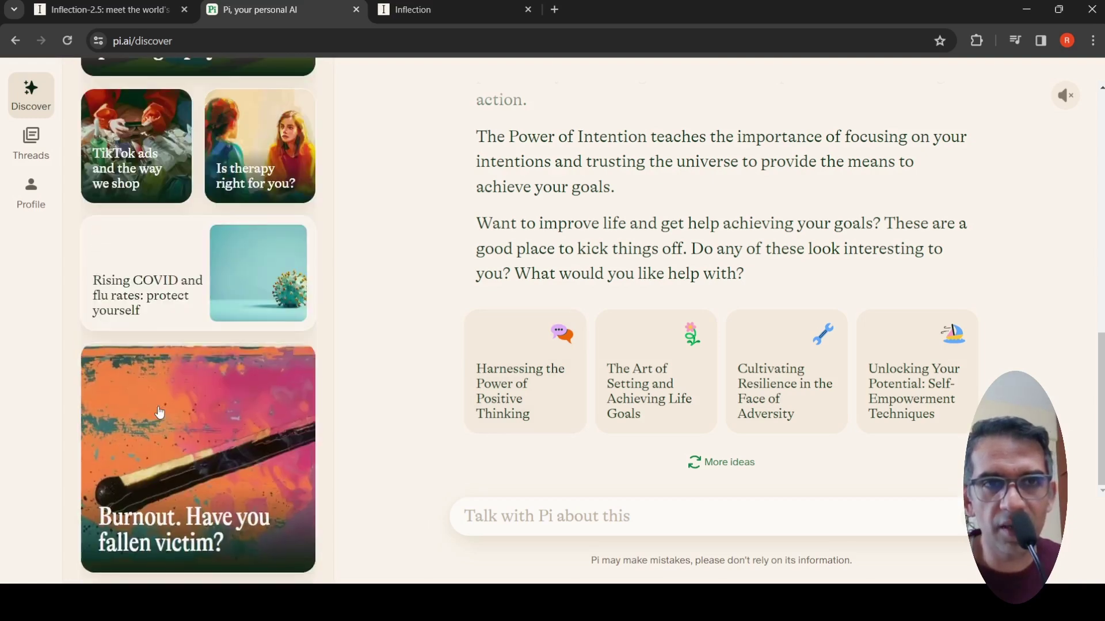
pyautogui.click(159, 289)
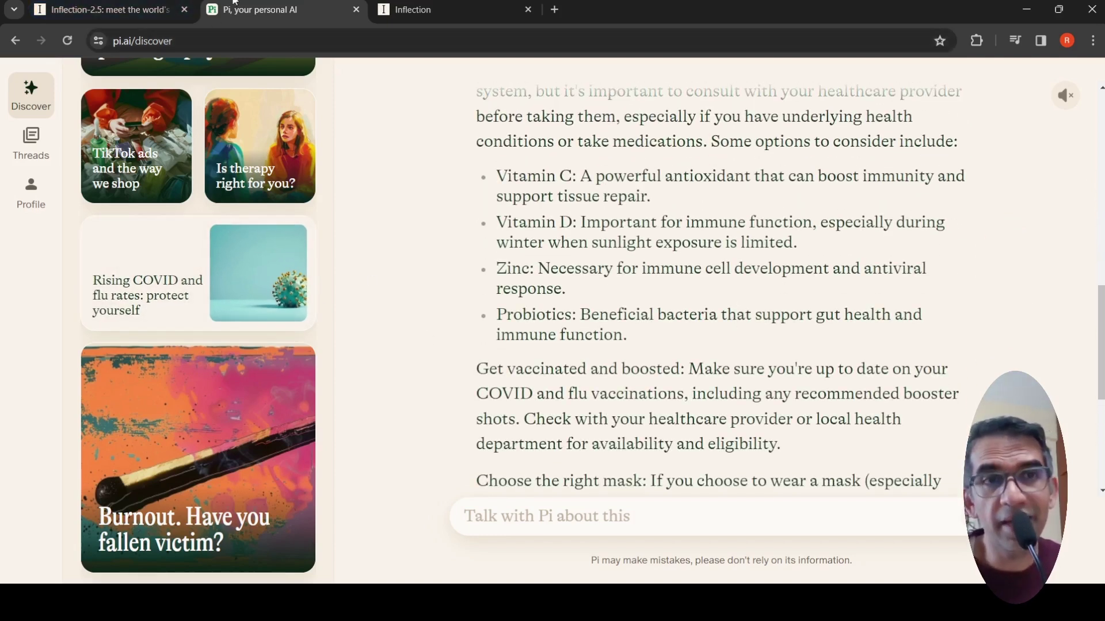
# Switch to the Inflection-2.5 article and return to the top of the page
pyautogui.click(133, 11)
pyautogui.scroll(20, 689, 269)
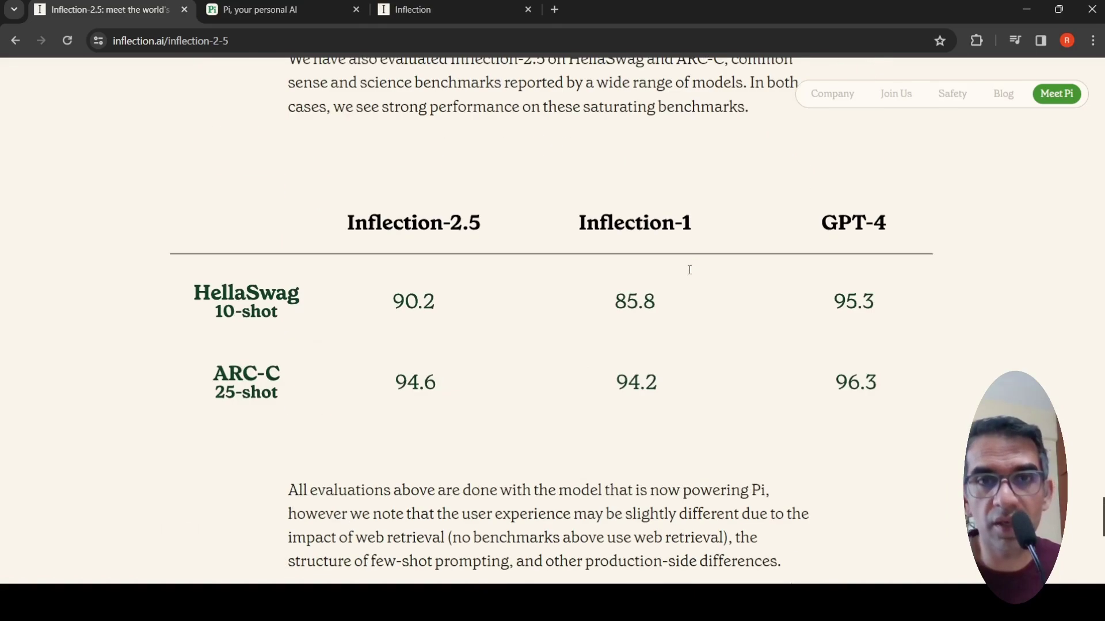
pyautogui.scroll(20, 689, 269)
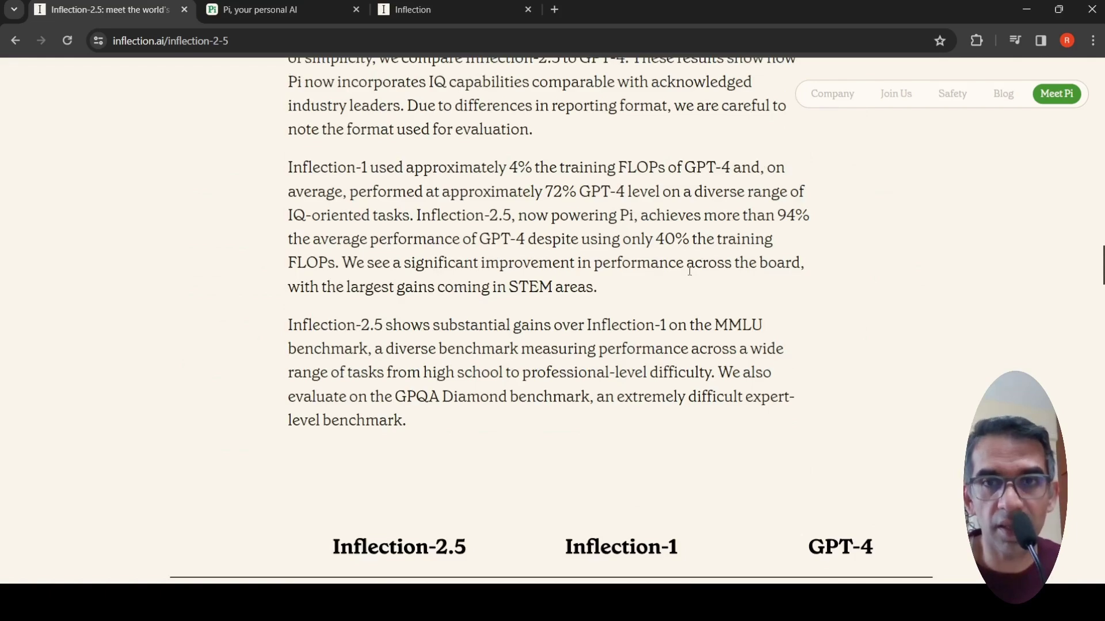
pyautogui.scroll(15, 689, 271)
pyautogui.scroll(9, 691, 274)
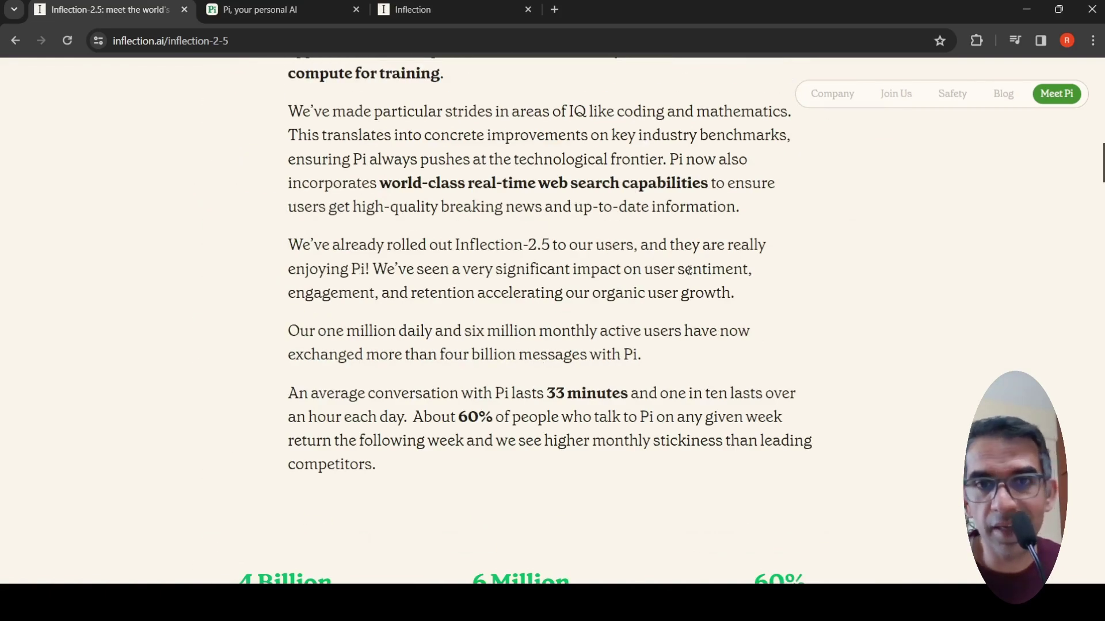
pyautogui.scroll(6, 689, 270)
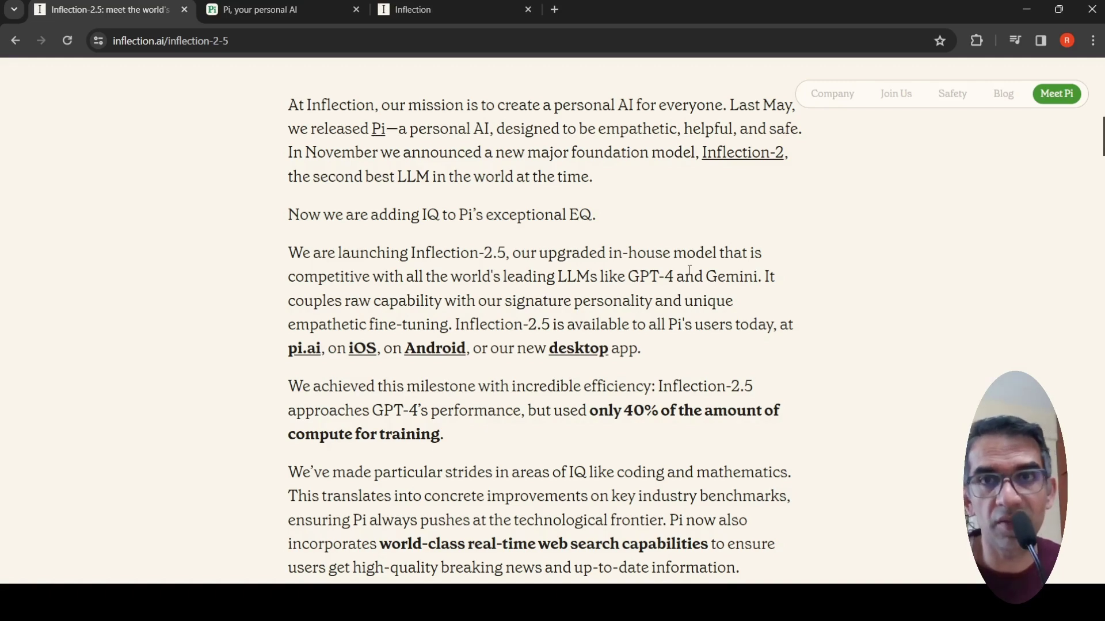
pyautogui.scroll(7, 690, 270)
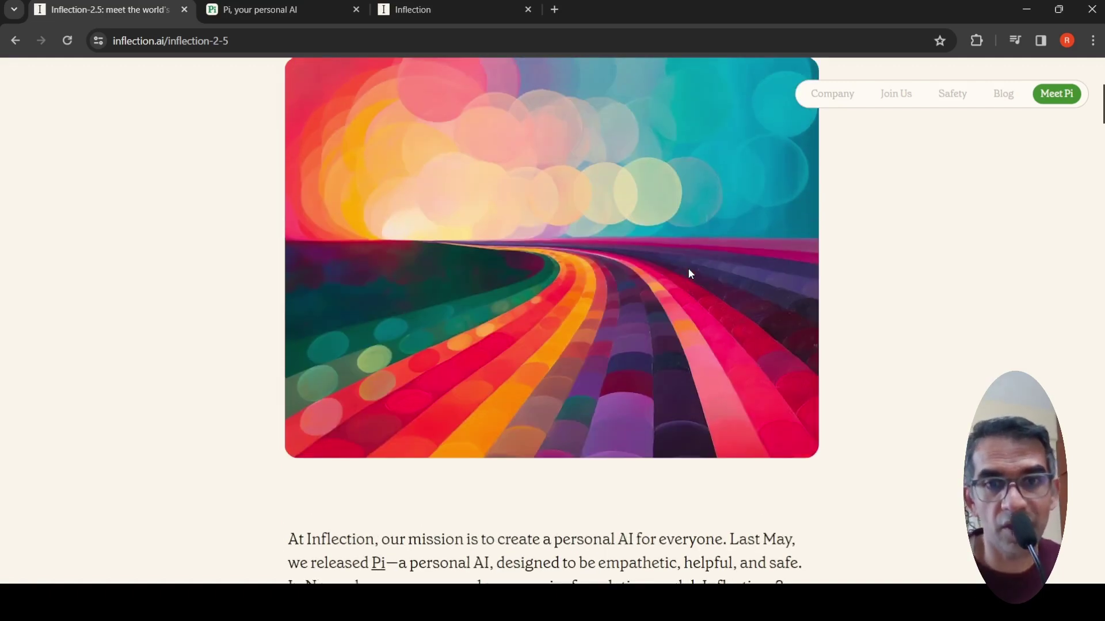
pyautogui.scroll(6, 689, 274)
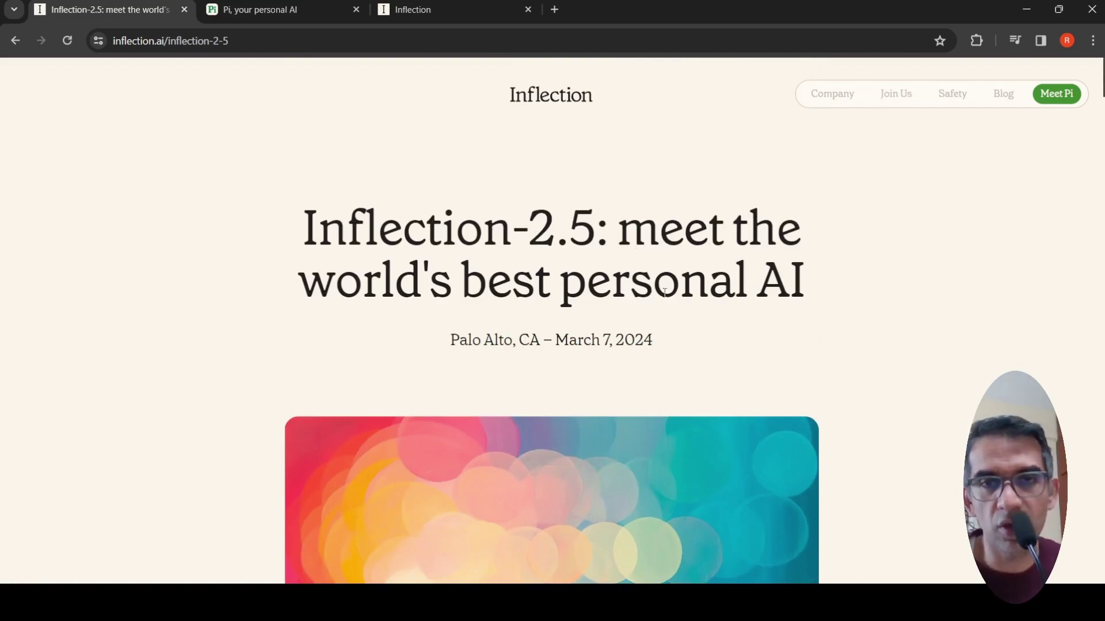
# Read the benchmark charts and tables through to the Azure and CoreWeave acknowledgements
pyautogui.scroll(-7, 665, 292)
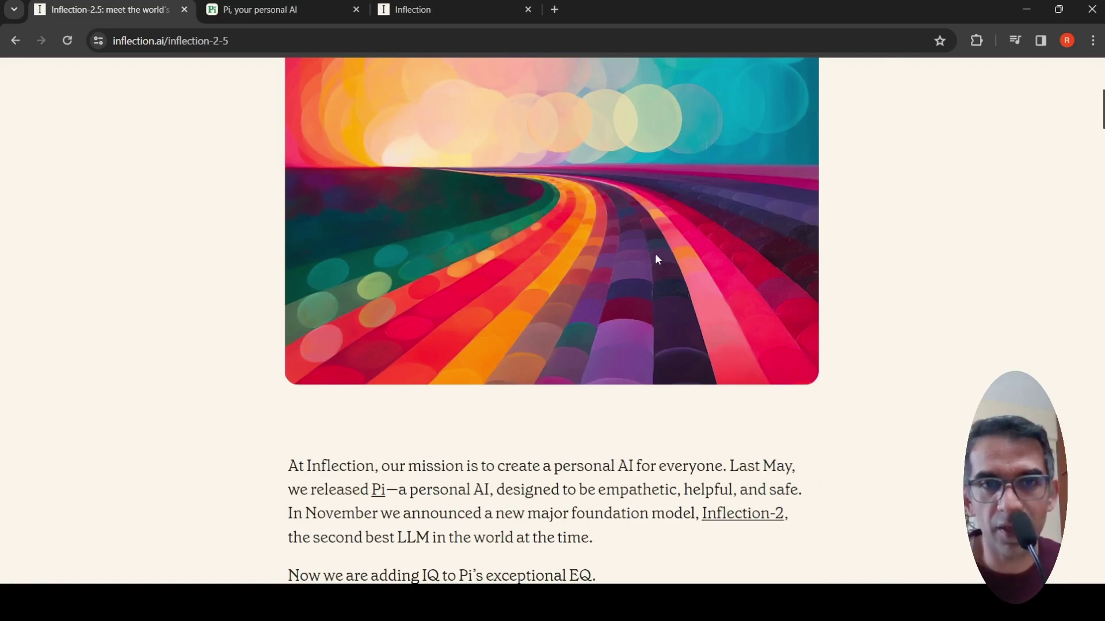
pyautogui.scroll(-4, 655, 254)
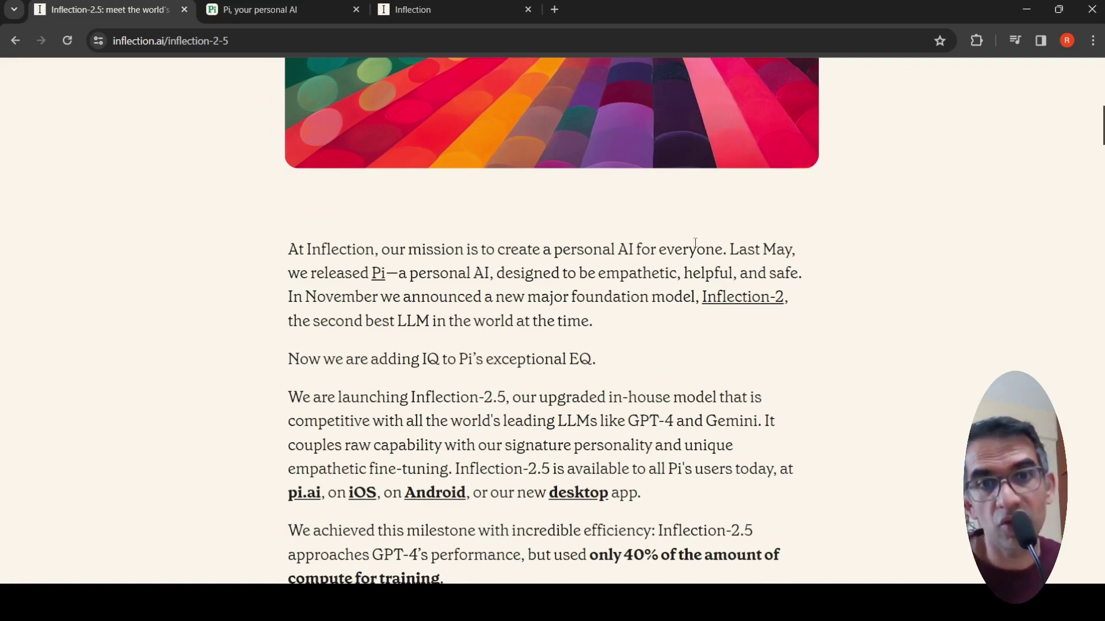
pyautogui.scroll(-10, 654, 305)
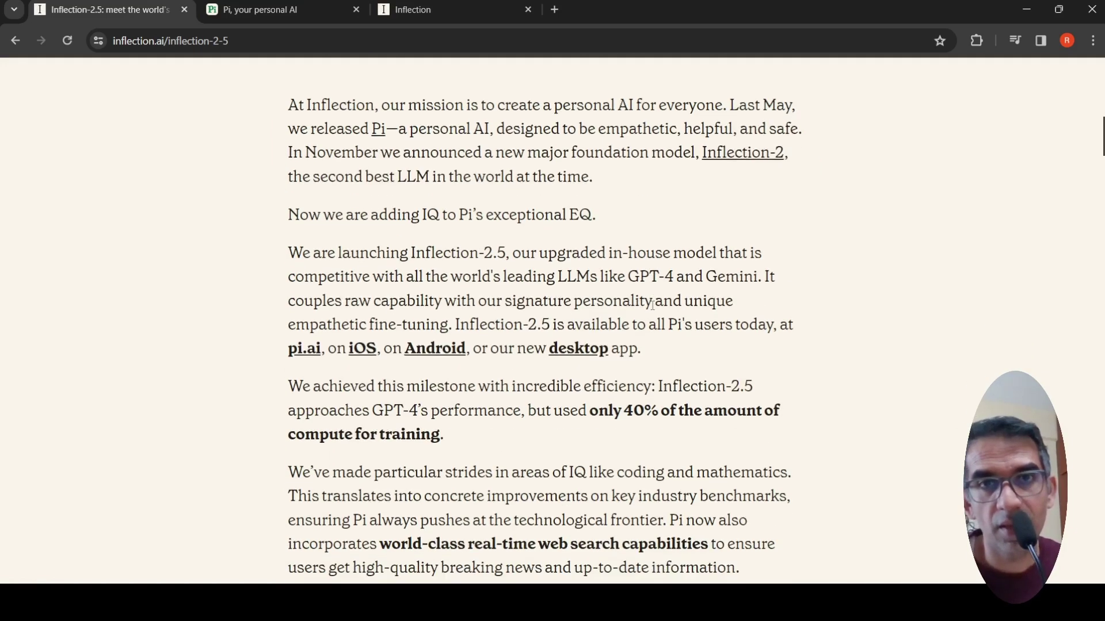
pyautogui.scroll(-8, 653, 310)
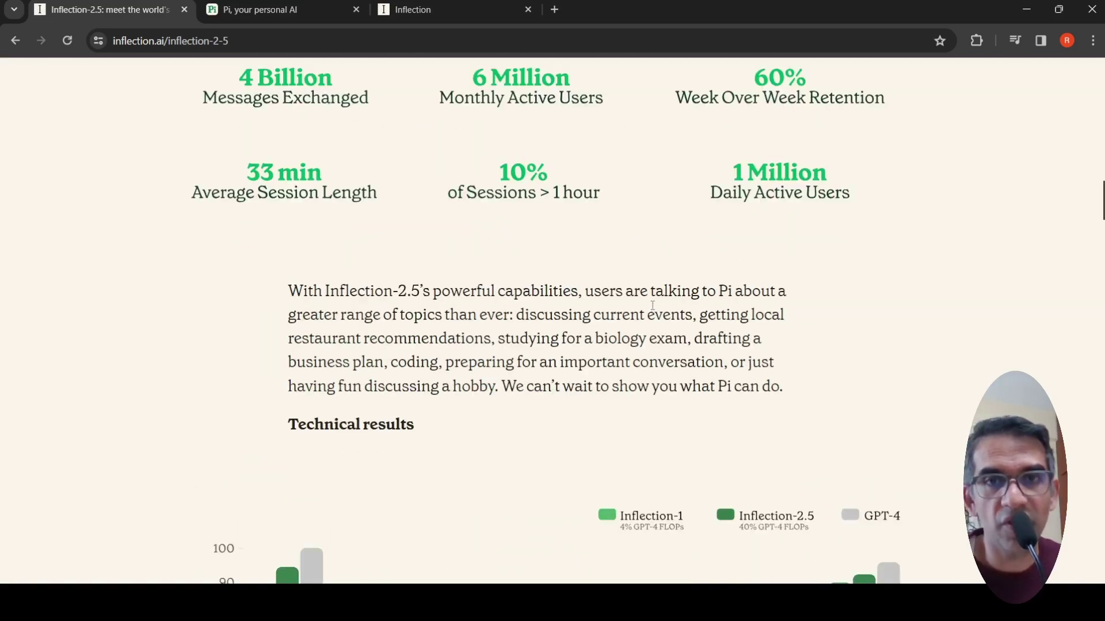
pyautogui.scroll(14, 652, 305)
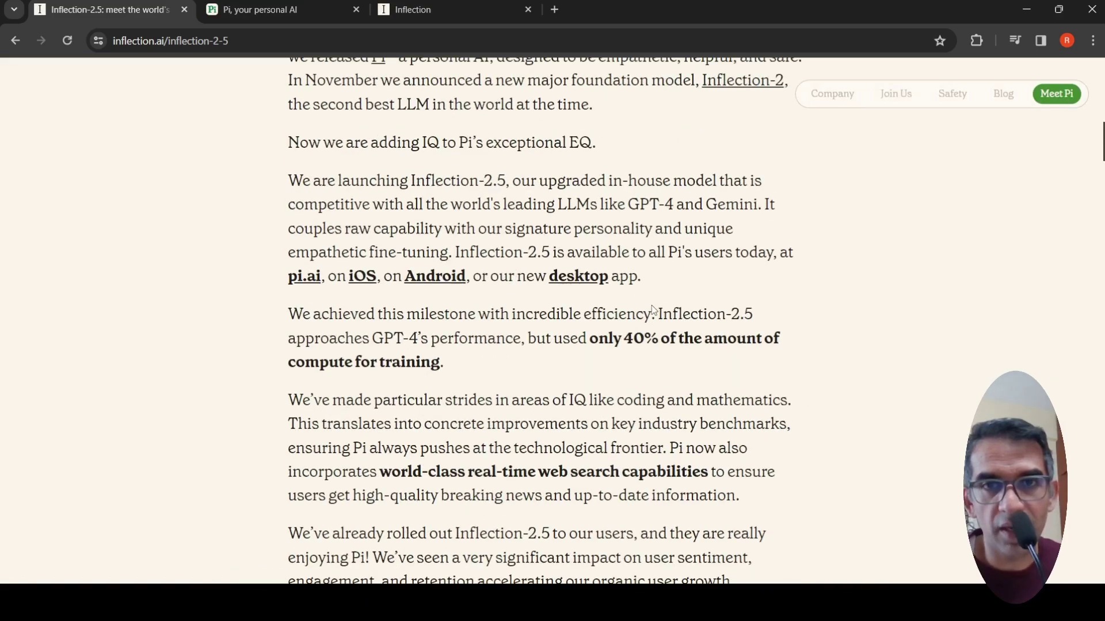
pyautogui.scroll(5, 653, 310)
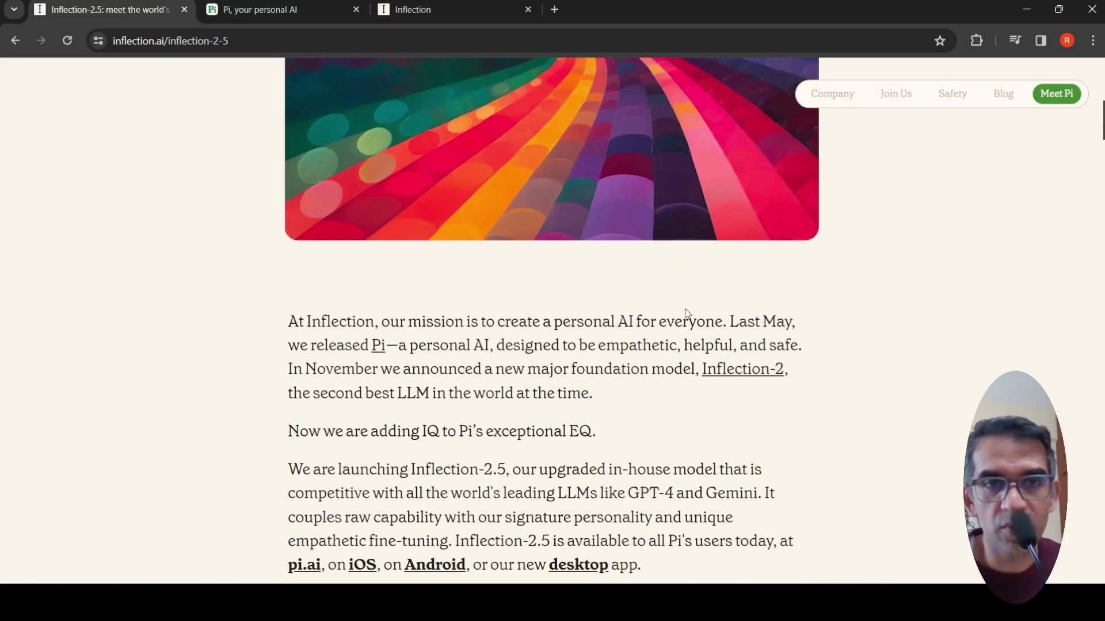
pyautogui.scroll(-20, 685, 310)
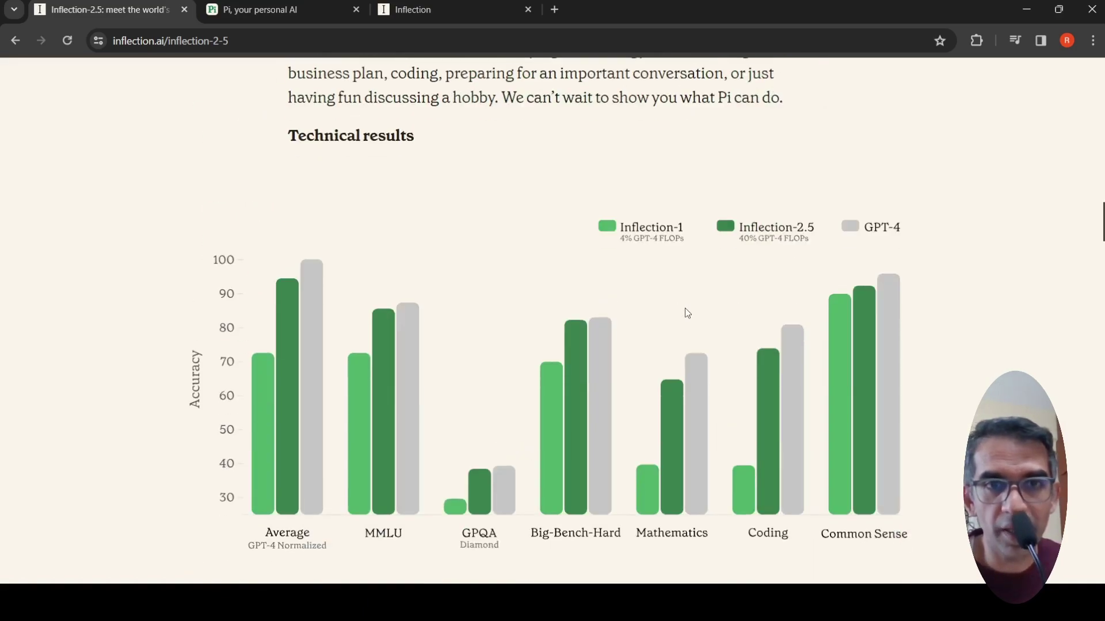
pyautogui.scroll(-14, 688, 314)
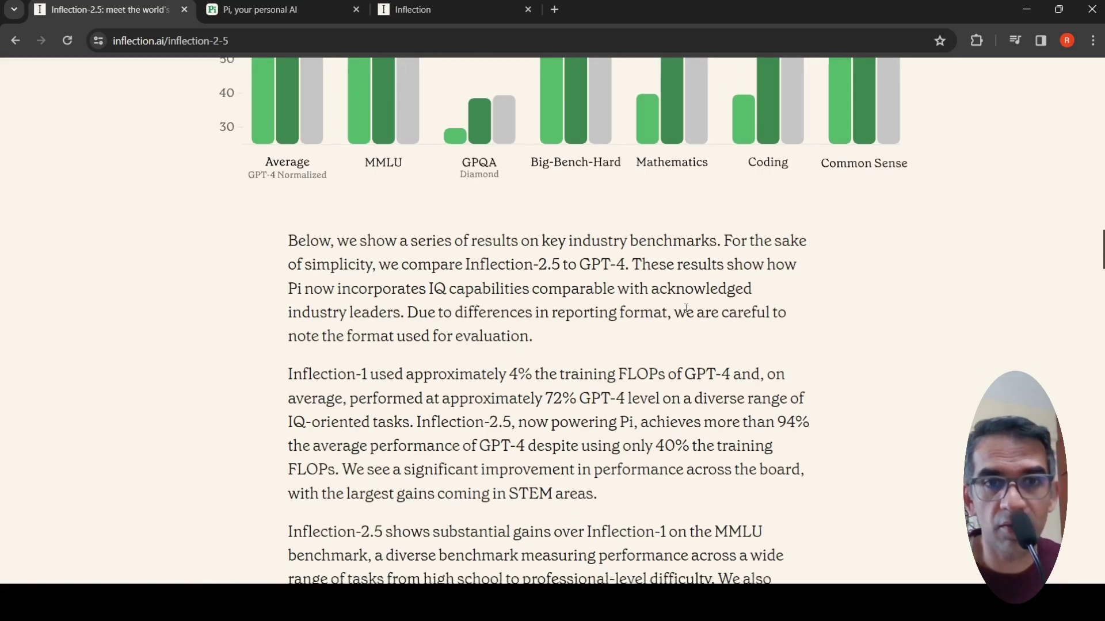
pyautogui.scroll(-11, 687, 309)
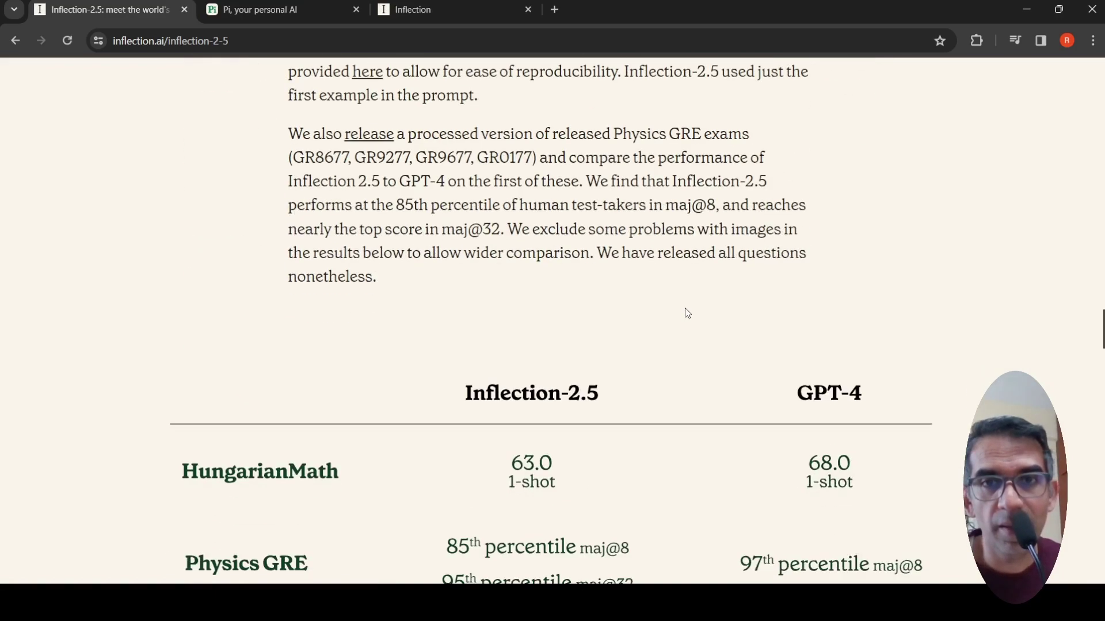
pyautogui.scroll(-6, 687, 313)
pyautogui.scroll(-6, 687, 313)
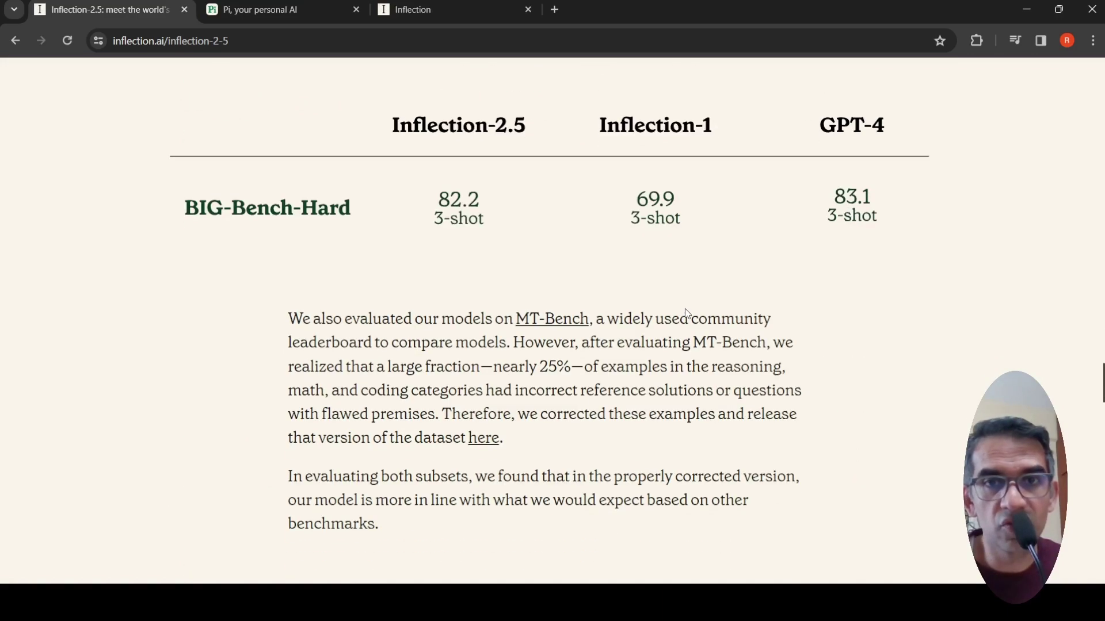
pyautogui.scroll(-4, 687, 313)
pyautogui.scroll(-20, 687, 314)
pyautogui.scroll(-8, 687, 314)
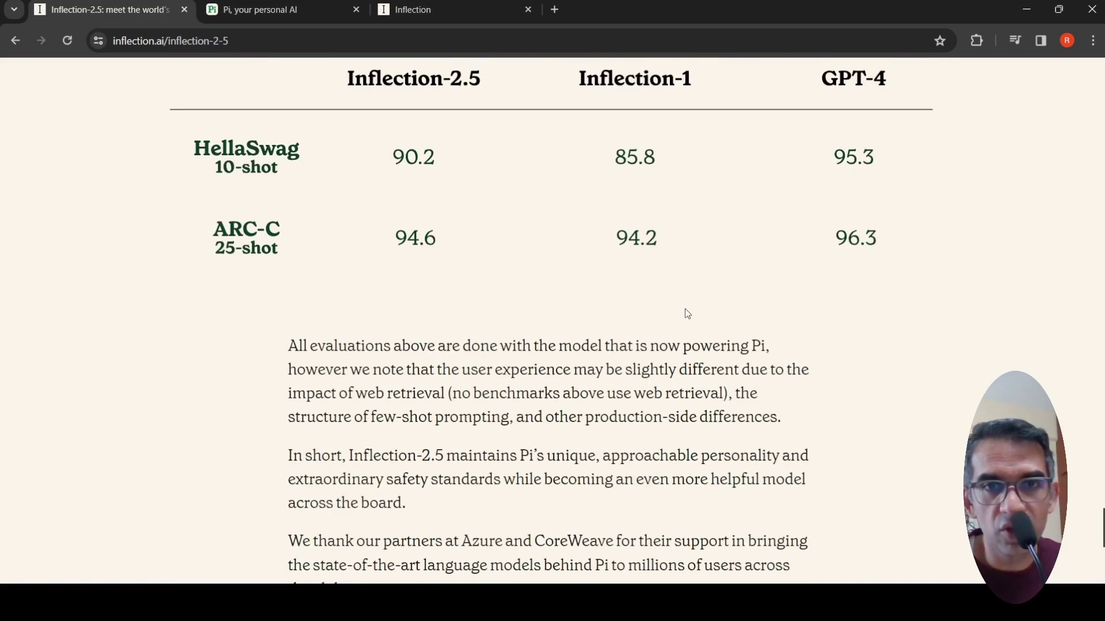
pyautogui.scroll(-5, 688, 314)
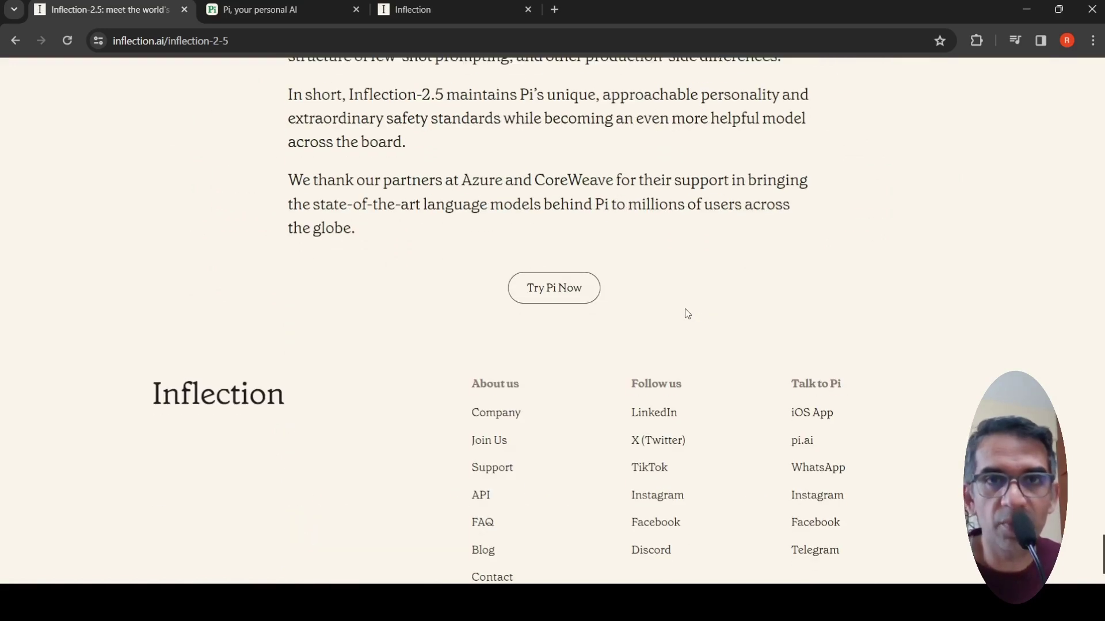